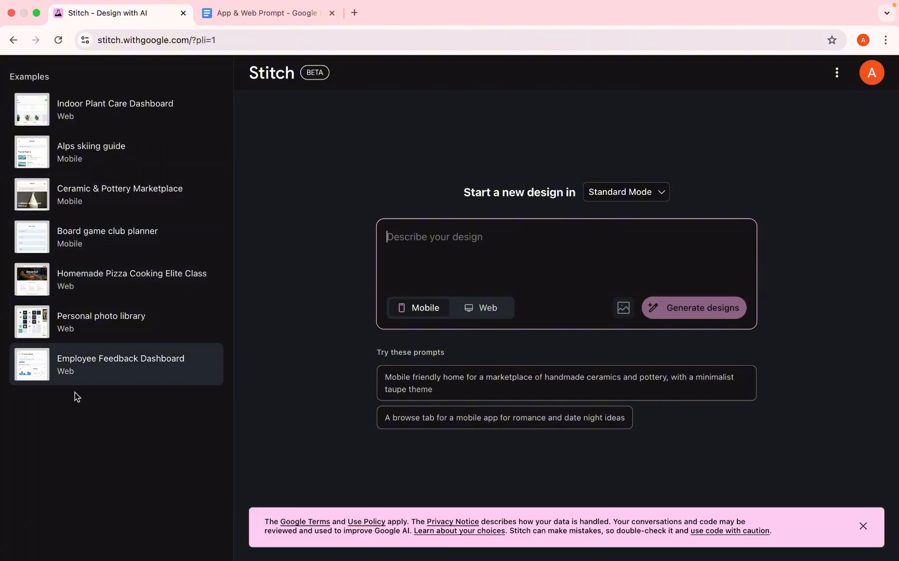
Open the Indoor Plant Care Dashboard example, examine its generated design down to the footer, and return to the start page
left_click(90, 109)
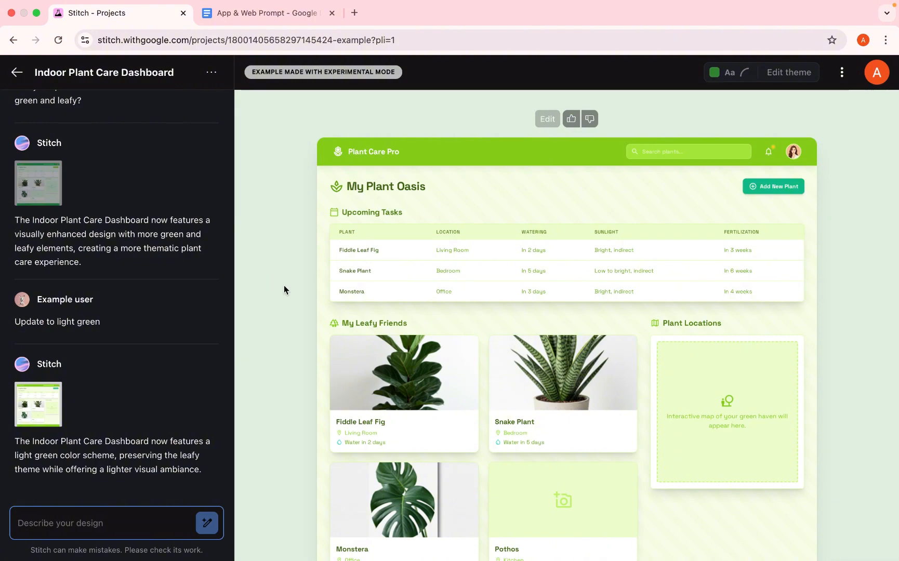
scroll(284, 286, "down", 3)
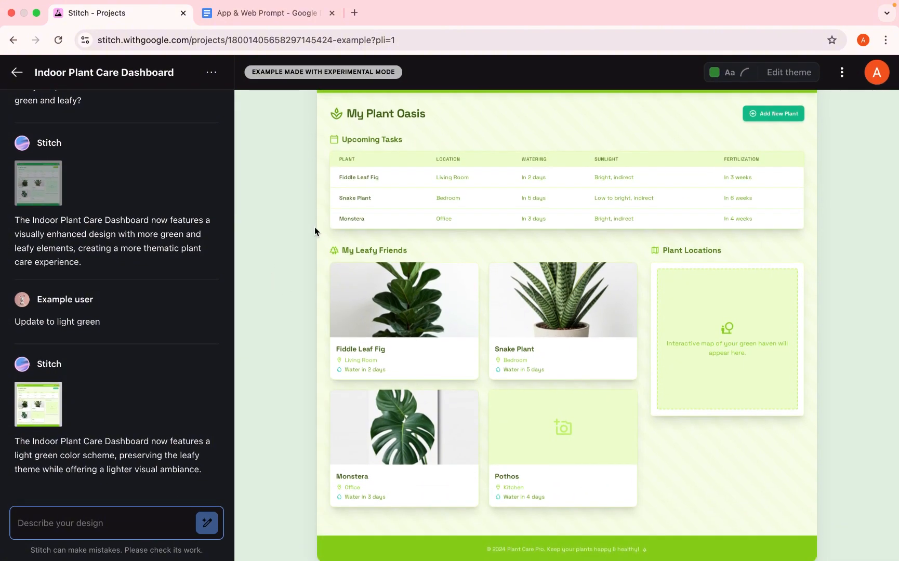
scroll(347, 244, "up", 3)
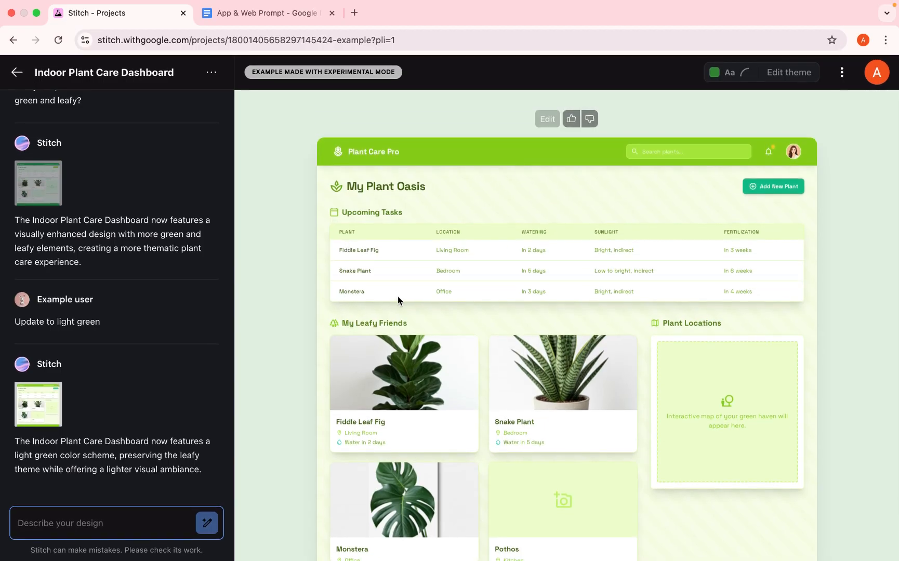
scroll(397, 300, "down", 3)
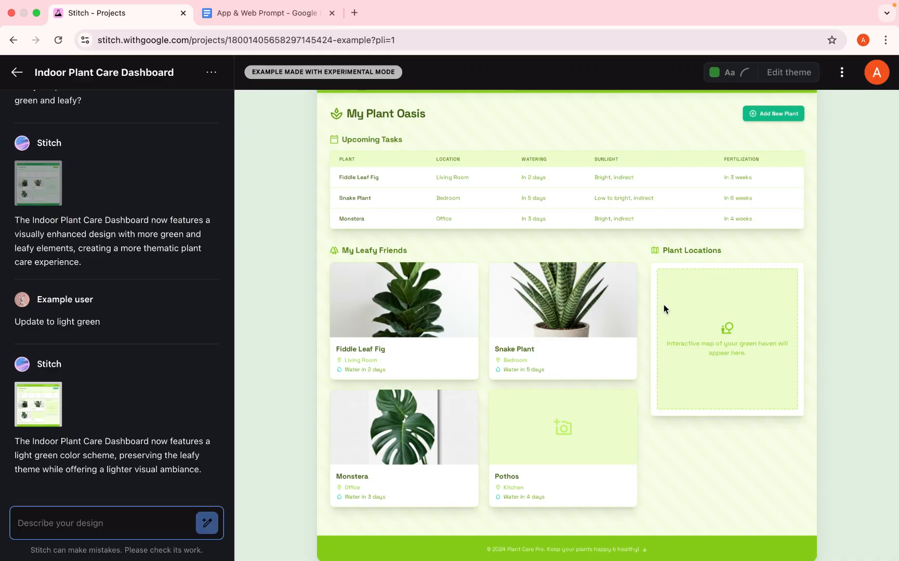
scroll(664, 306, "up", 2)
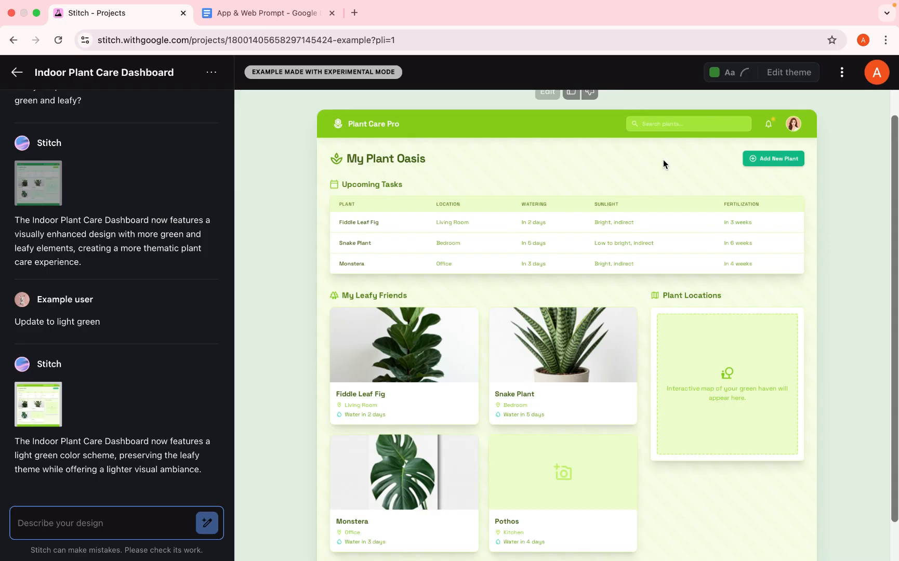
scroll(650, 159, "up", 1)
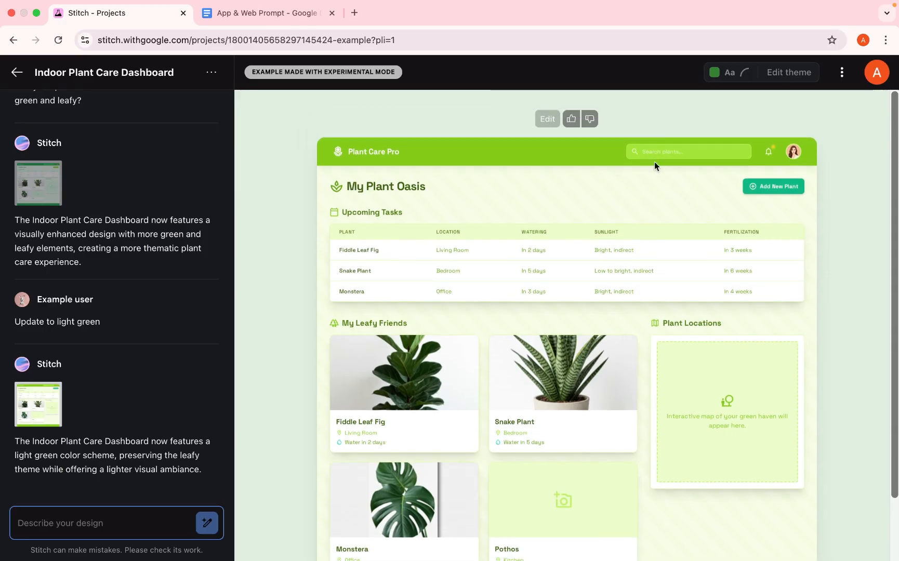
scroll(656, 203, "down", 3)
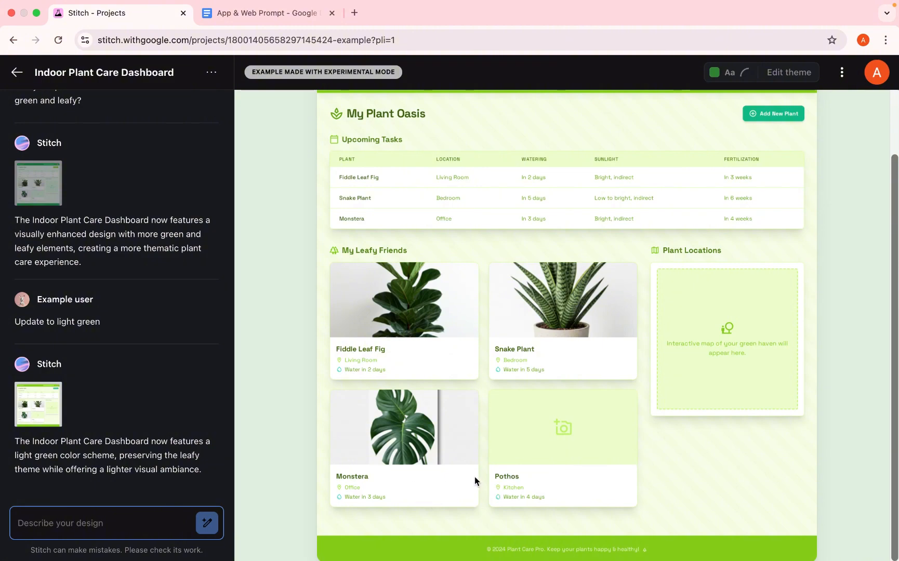
scroll(535, 431, "up", 1)
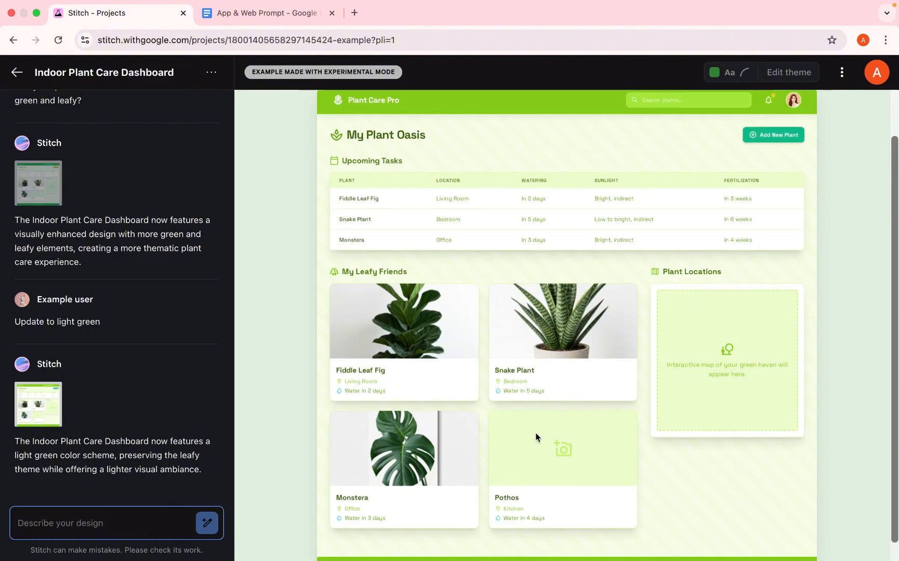
scroll(582, 220, "up", 2)
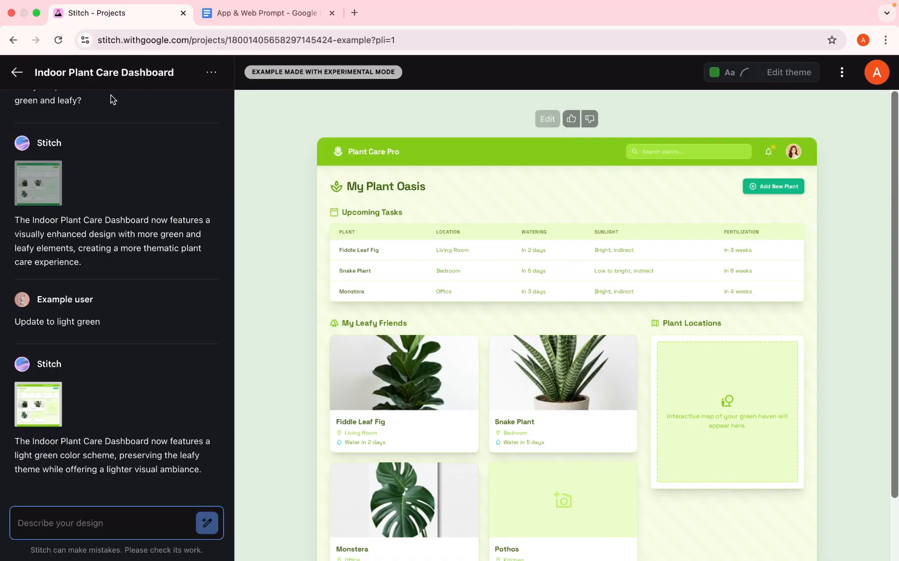
left_click(17, 73)
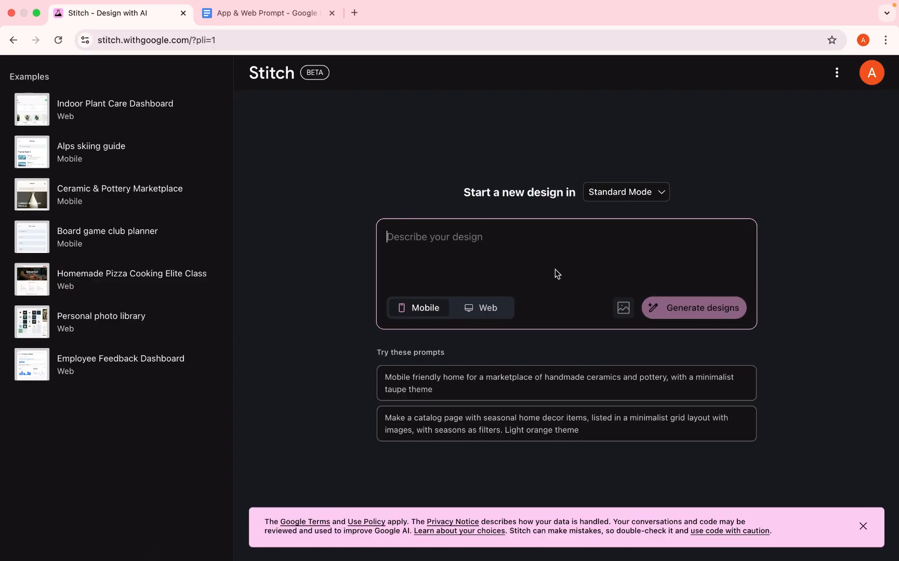
Compare the Web and Mobile prompt options and view the available design modes, keeping Mobile and Standard Mode
left_click(492, 311)
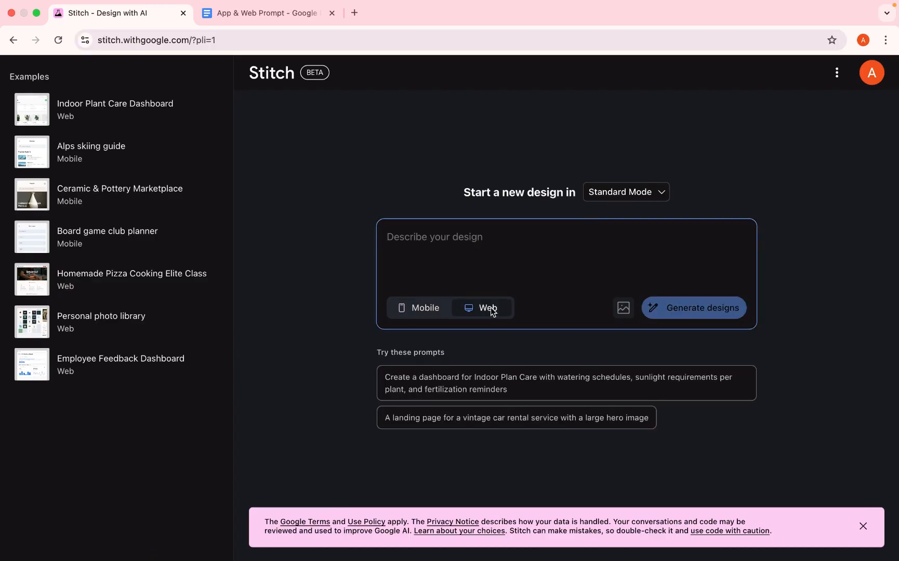
left_click(418, 308)
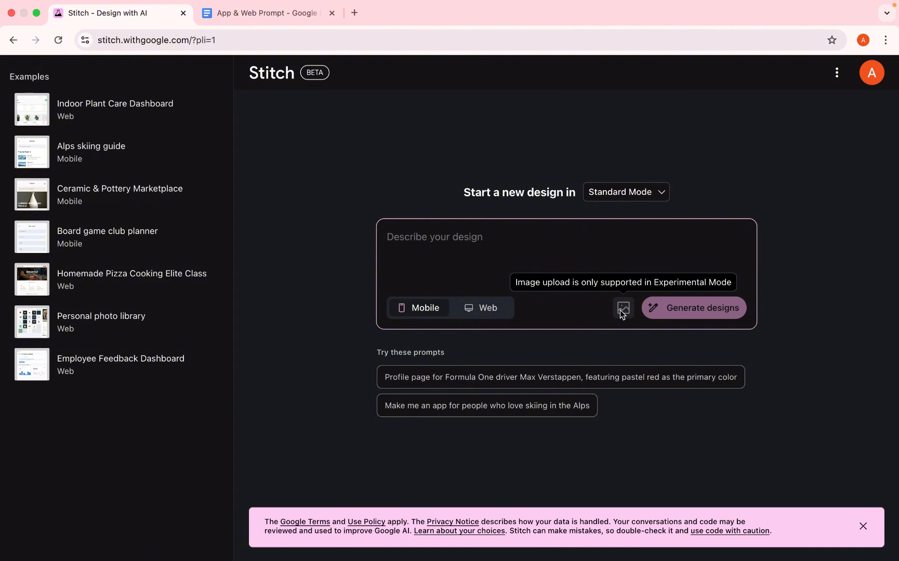
left_click(662, 196)
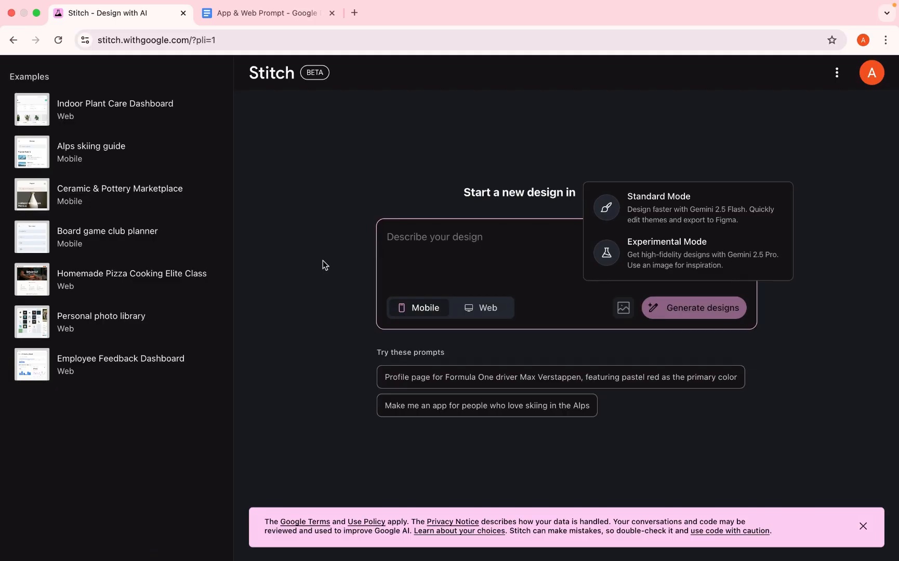
left_click(367, 205)
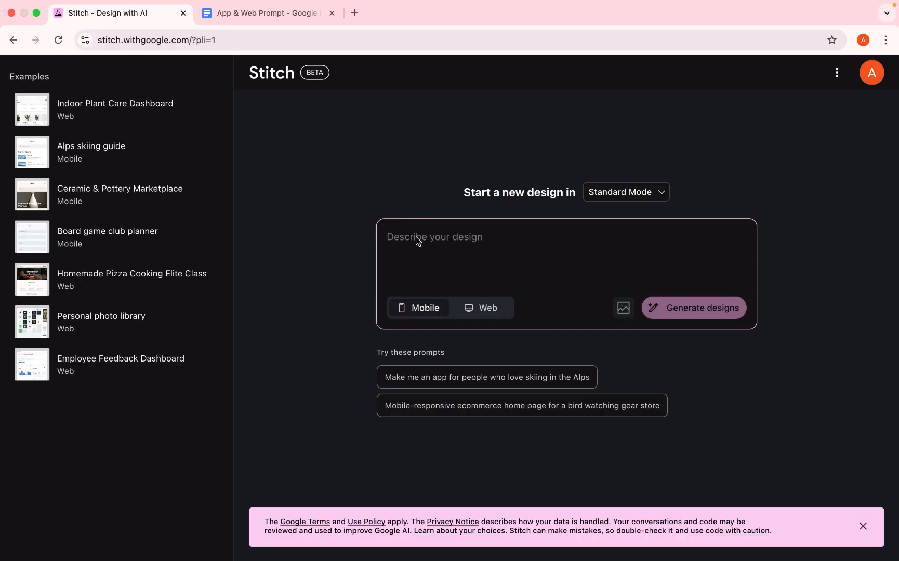
Generate a modern travel guide mobile app for adventurers from a prompt describing the Home, Explore, Trips and Profile pages
type("Design a modern, sleek, and inspiring travel guide mobile app for adventurers. The app should clearly showcase popular global destinations and, for each, provide a comprehensive section detailing fun places to visit, unique things to see, and recommended hotel accommodations.\"Home Screen\"On the Home screen:Include a search bar at the top for quick destination searches.Below the search bar, display a scrolling section of images with titles and brief descriptions for popular destinations.Add a bottom navigation bar with the following icons/tabs: Home, Explore, Trips, and Profile.\"Explore Page\"For the Explore page:Show a grid or list of images with titles and descriptions for various different destinations, allowing users to browse new places.\"Trips Page\"On the Trips page:The main section should display details about a user's selected destination.Below the main destination details, include a dedicated section that highlights fun places to visit, things you'll see, and recommended hotel accommodations for that specific trip.Also, include a section to show the user's past trips.\"Profile Page\"For the Profile page:Display the user's personal details.\"")
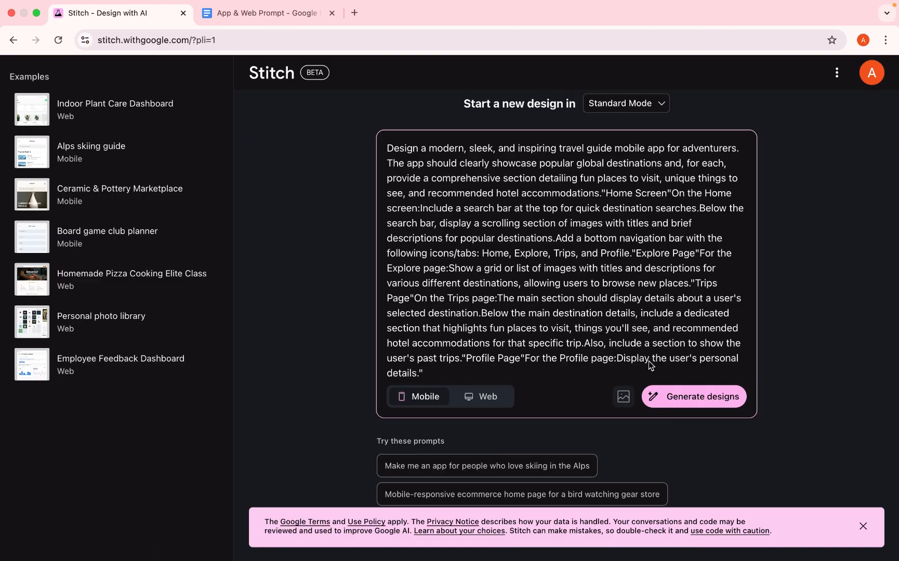
left_click(693, 399)
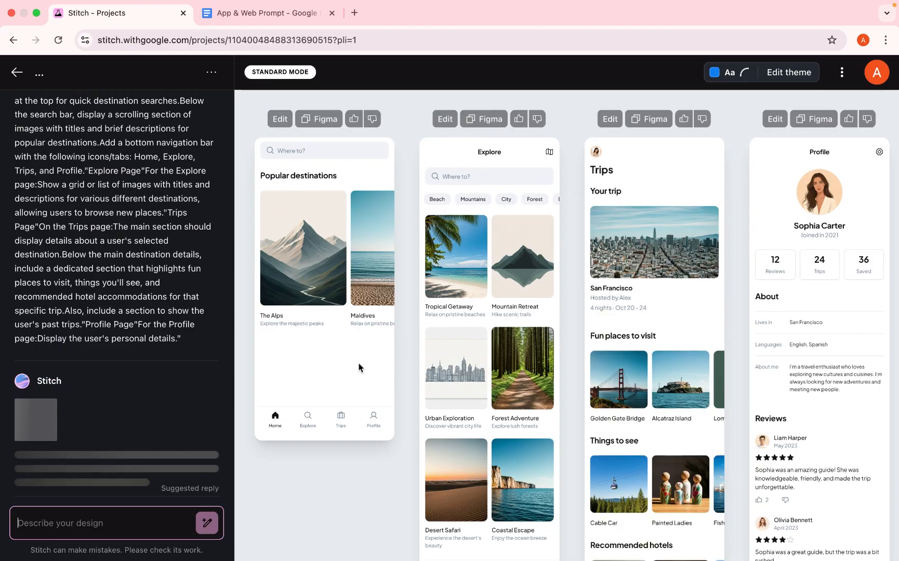
Examine the generated Home, Explore, Trips and Profile screens in full and compare them with the original prompt in the chat
scroll(511, 301, "down", 1)
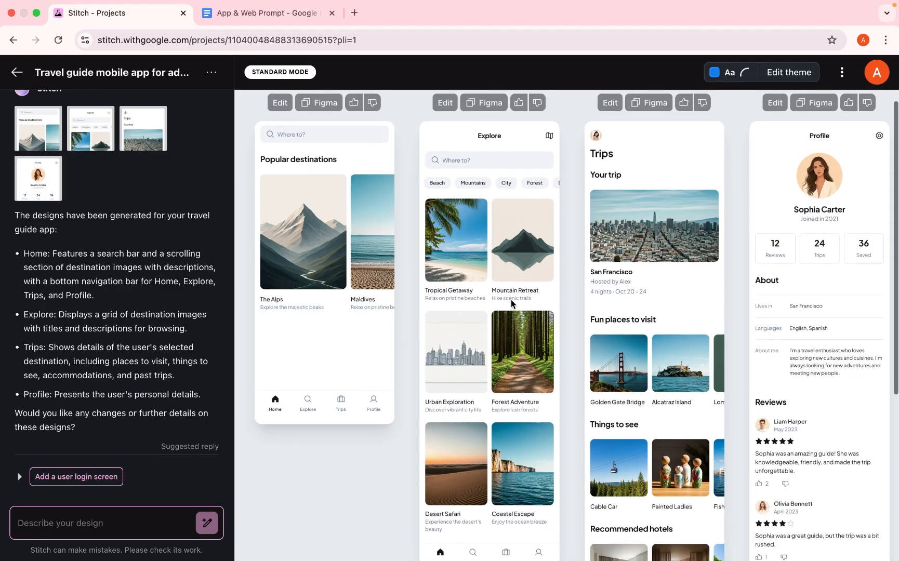
scroll(512, 303, "up", 1)
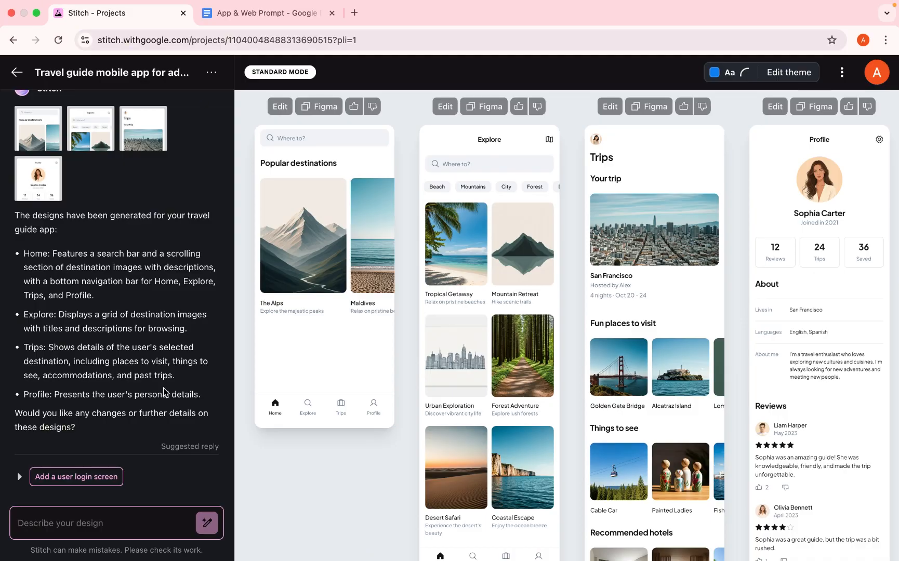
scroll(164, 393, "up", 2)
scroll(163, 388, "up", 15)
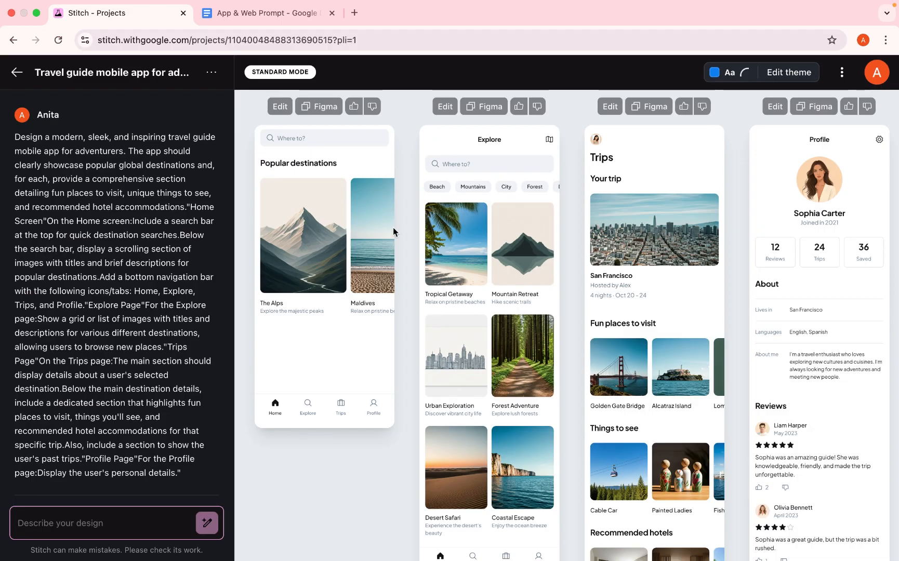
scroll(458, 254, "down", 5)
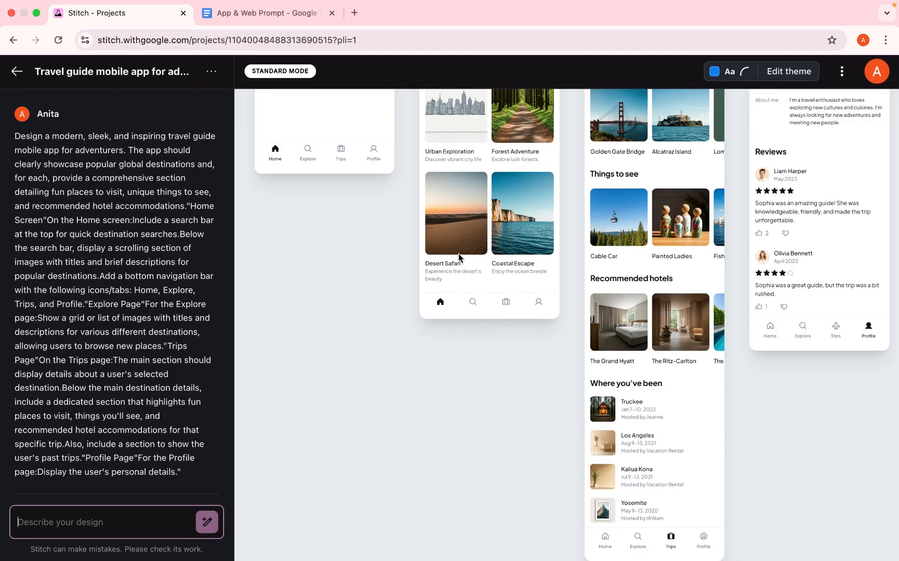
scroll(459, 258, "up", 2)
scroll(459, 253, "up", 4)
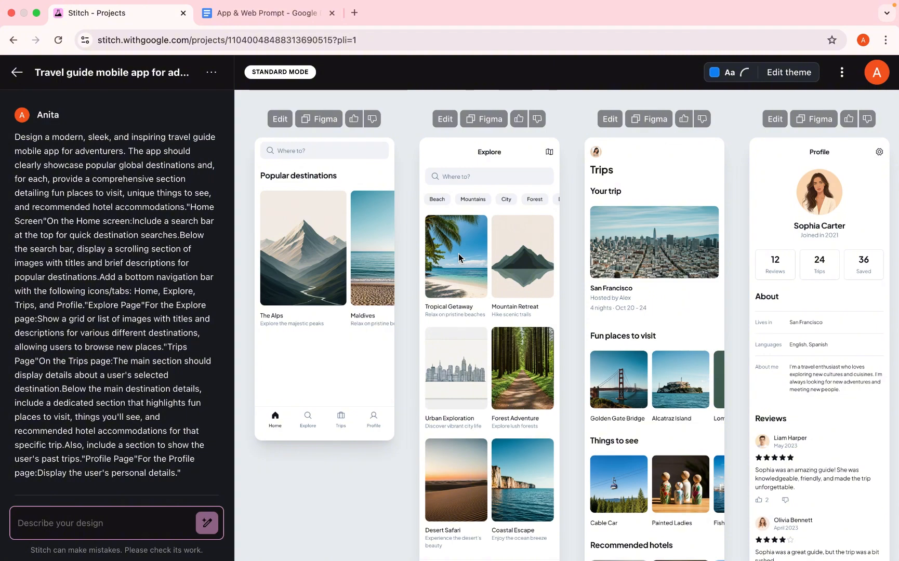
scroll(459, 254, "down", 3)
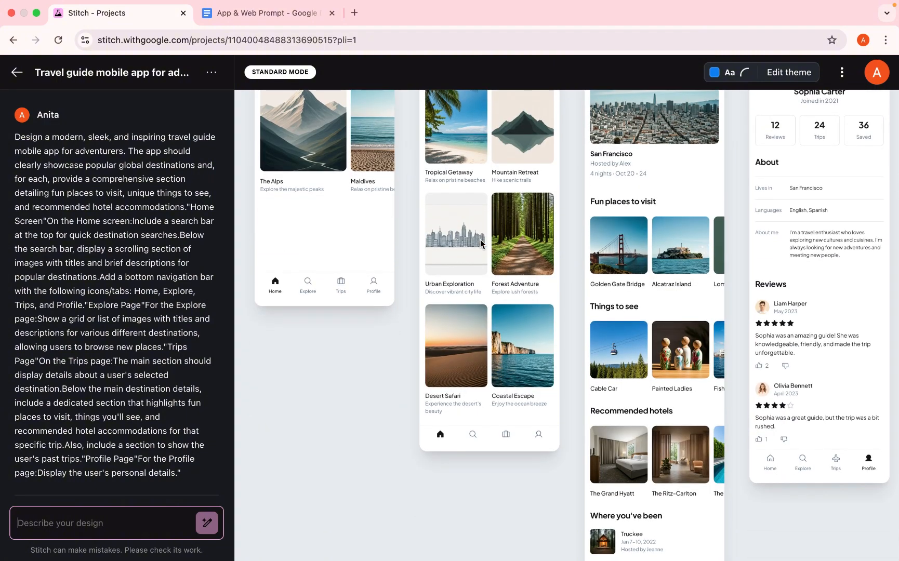
scroll(481, 244, "down", 3)
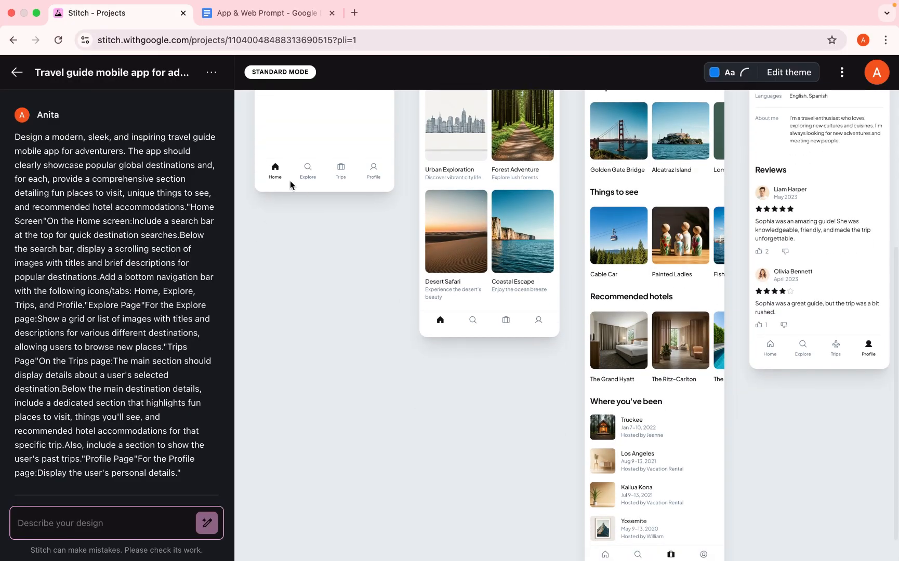
scroll(358, 262, "down", 1)
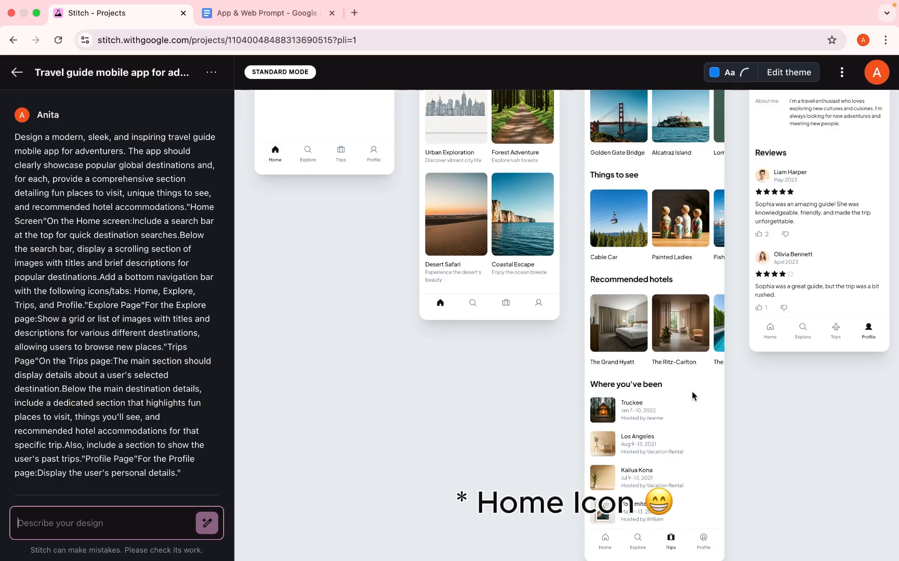
scroll(647, 369, "up", 5)
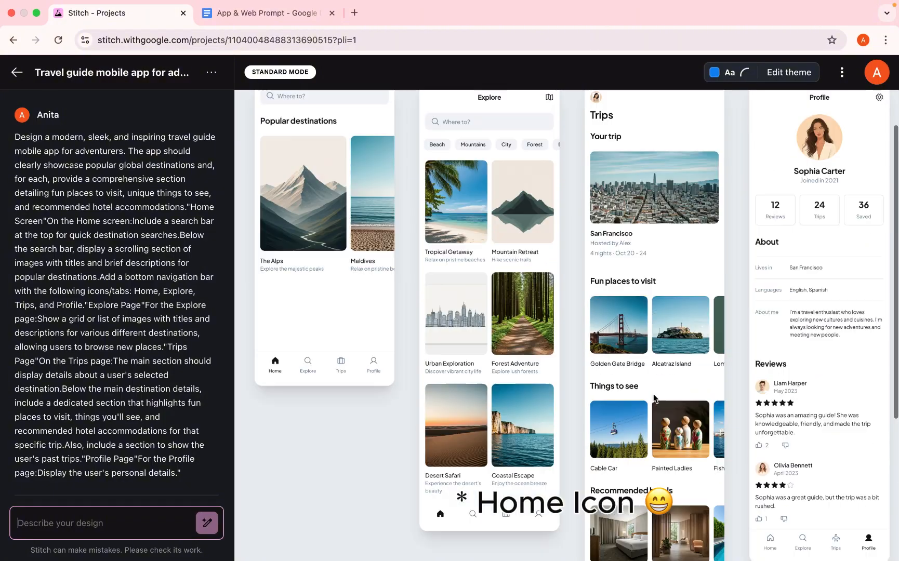
scroll(654, 398, "down", 5)
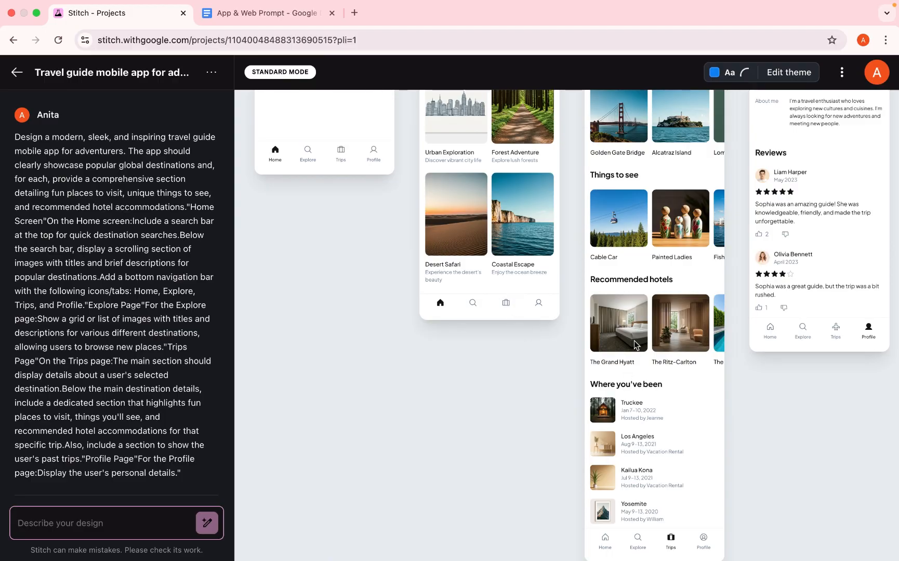
scroll(634, 341, "up", 5)
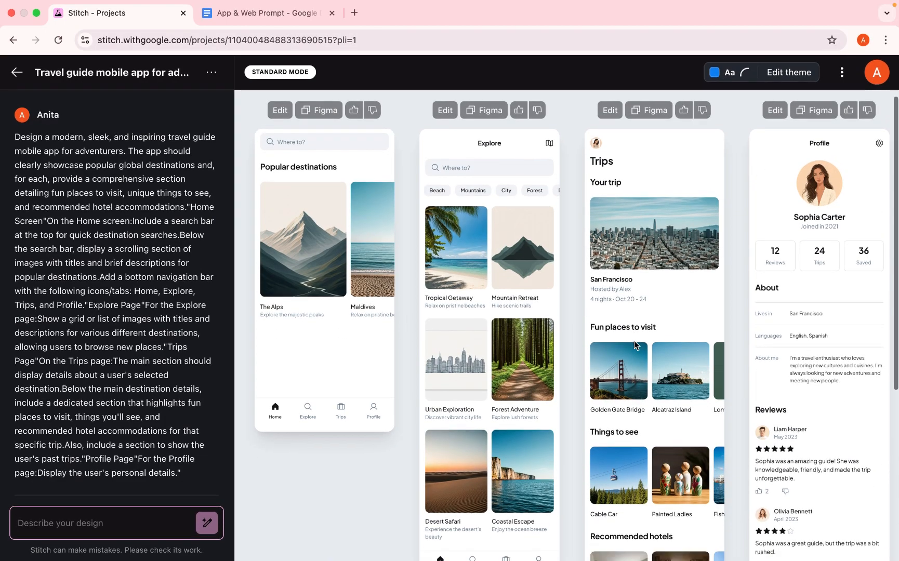
scroll(634, 341, "down", 5)
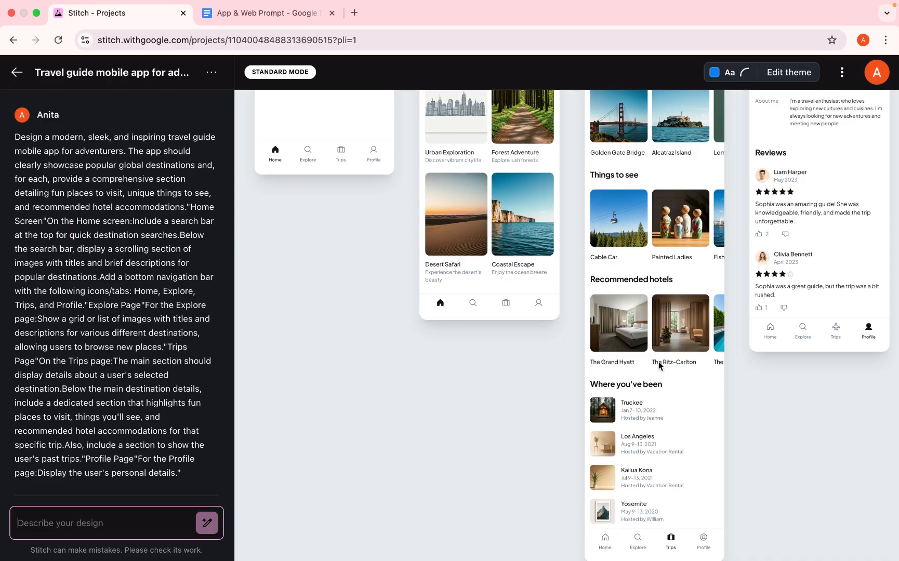
scroll(659, 365, "up", 5)
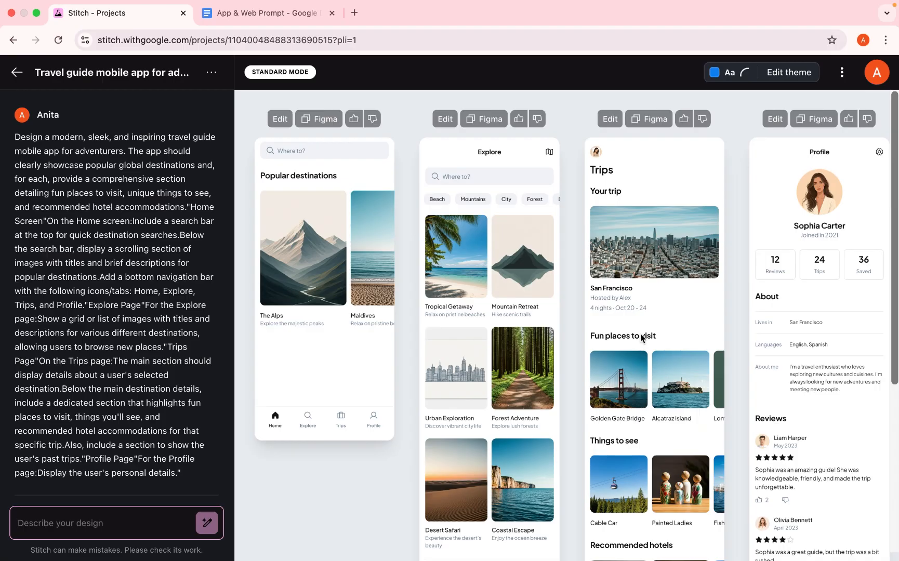
Copy the Home screen design for Figma, allow clipboard access, and place it on Page 2 of the TUTORIALS file in Figma
left_click(319, 118)
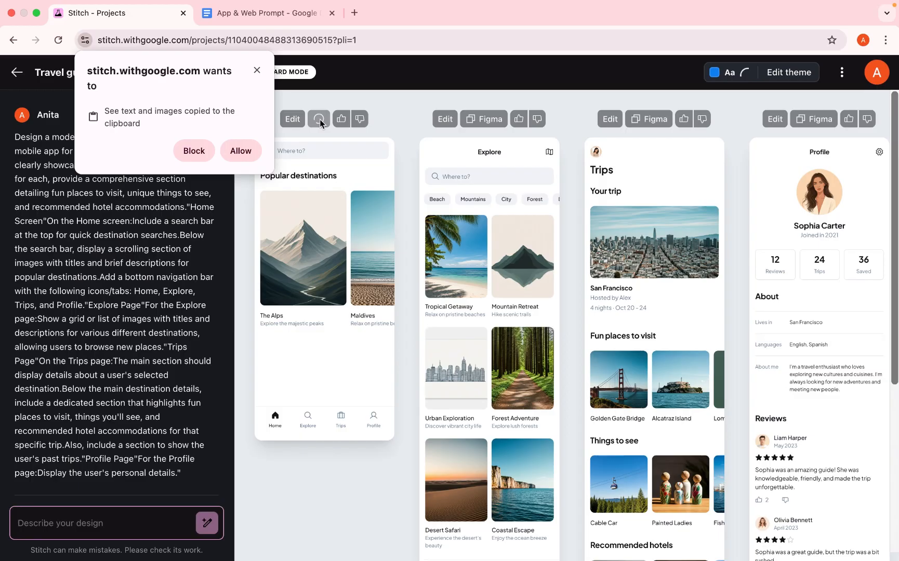
left_click(240, 150)
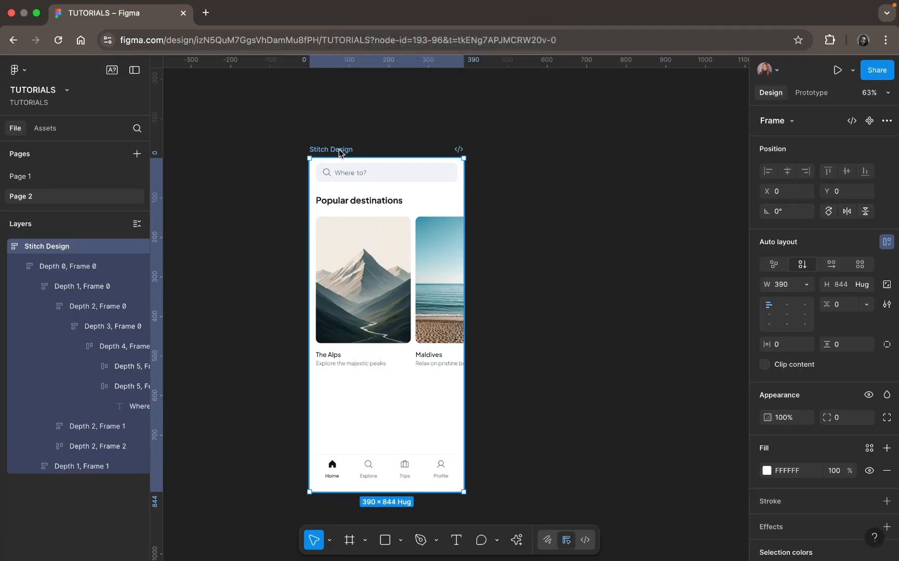
left_click(360, 130)
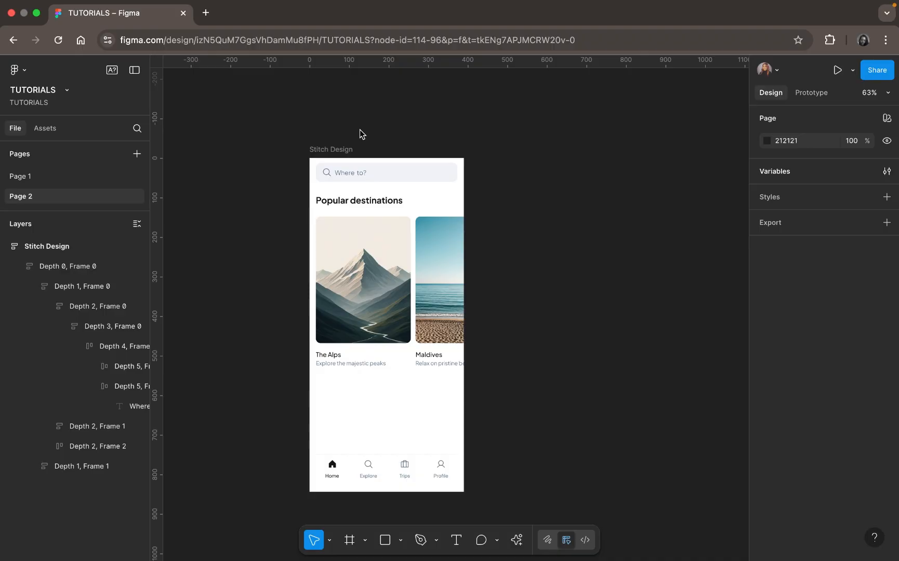
Inspect the imported Stitch designs on the Figma canvas
scroll(345, 151, "down", 1)
scroll(345, 152, "down", 1)
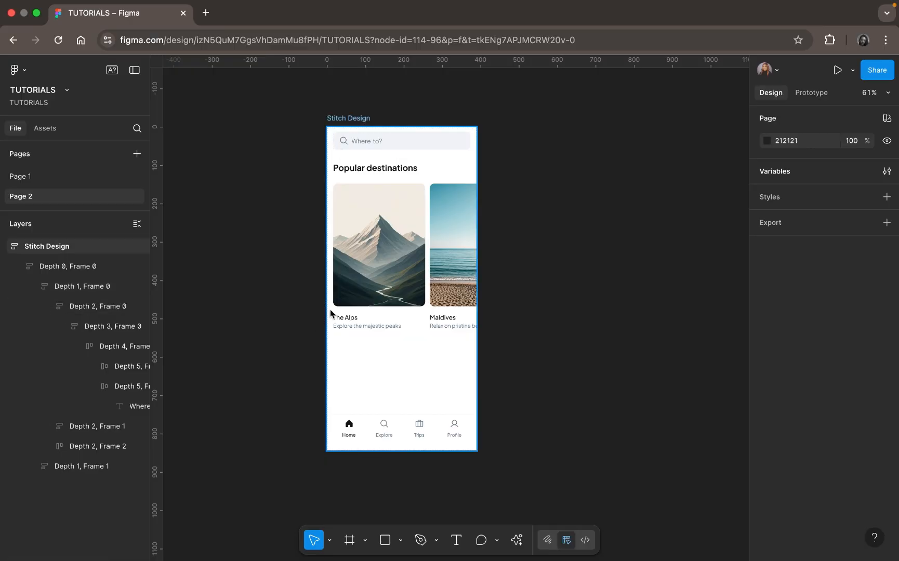
left_click(517, 540)
left_click(517, 258)
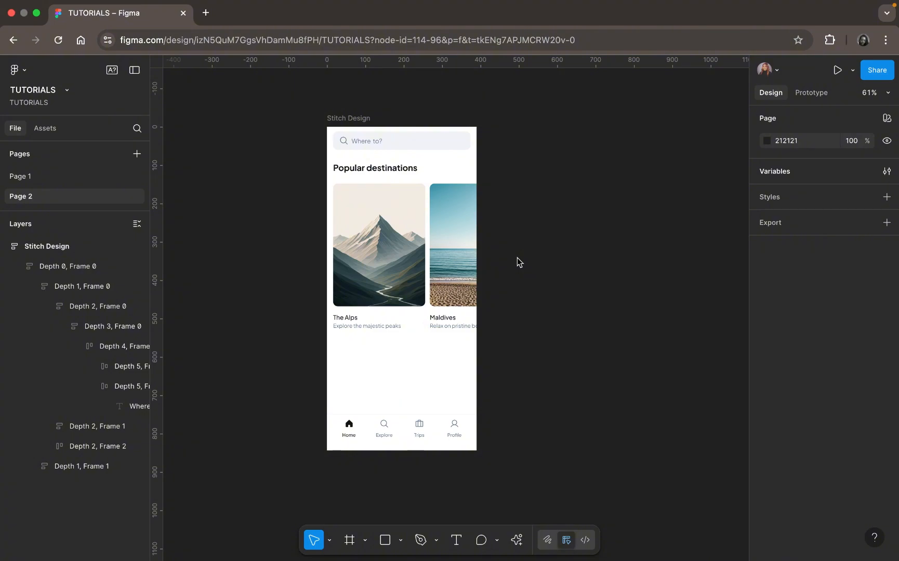
scroll(518, 237, "right", 3)
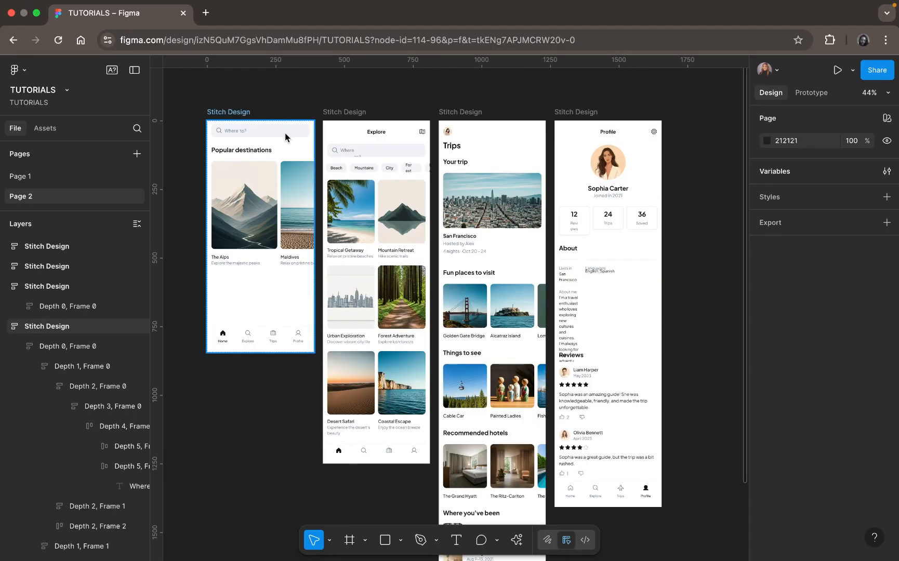
Widen the "Where to?" search placeholder text on the Explore screen to about 81 px so it fits on one line
left_click(343, 164)
scroll(349, 171, "up", 5)
scroll(345, 136, "up", 4)
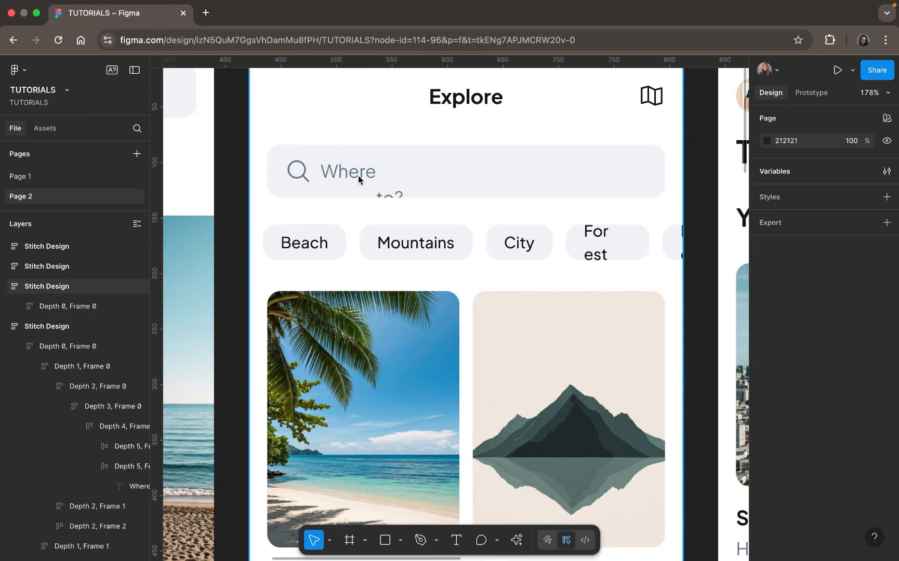
left_click(358, 175, "super")
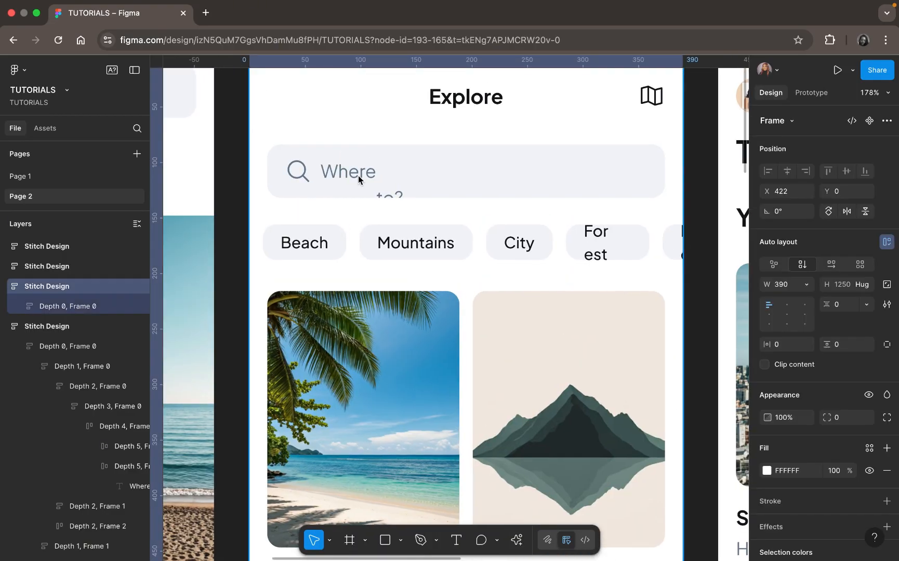
double_click(358, 175)
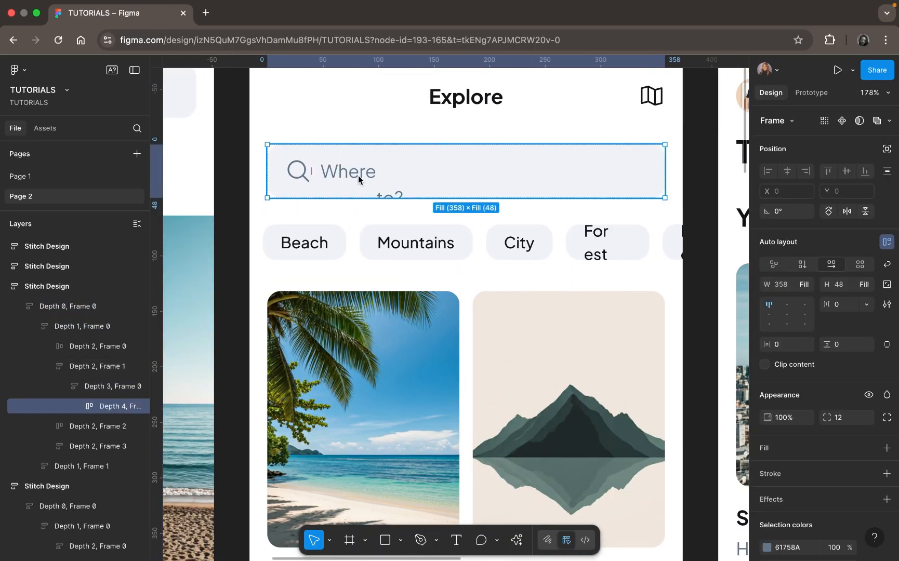
double_click(358, 175)
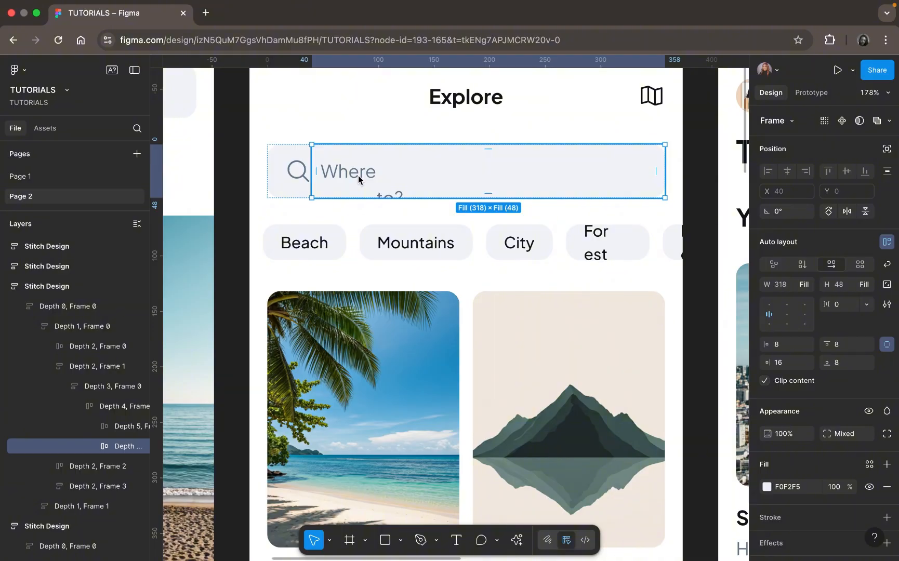
double_click(358, 175)
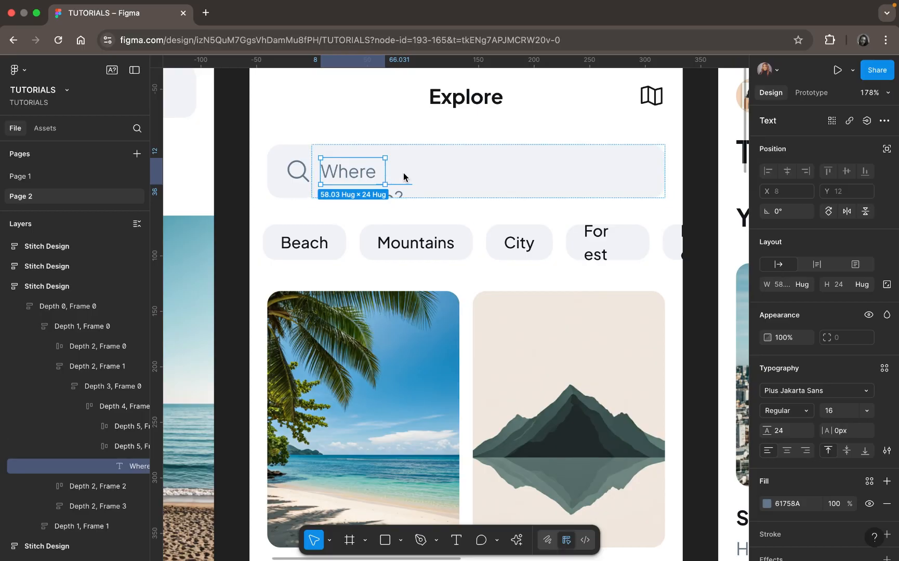
left_click_drag(403, 177, 411, 177)
Inspect the text properties of the "Popular destinations" heading on Home and the "Your trip" and "Fun places to visit" headings on Trips
scroll(411, 177, "down", 10)
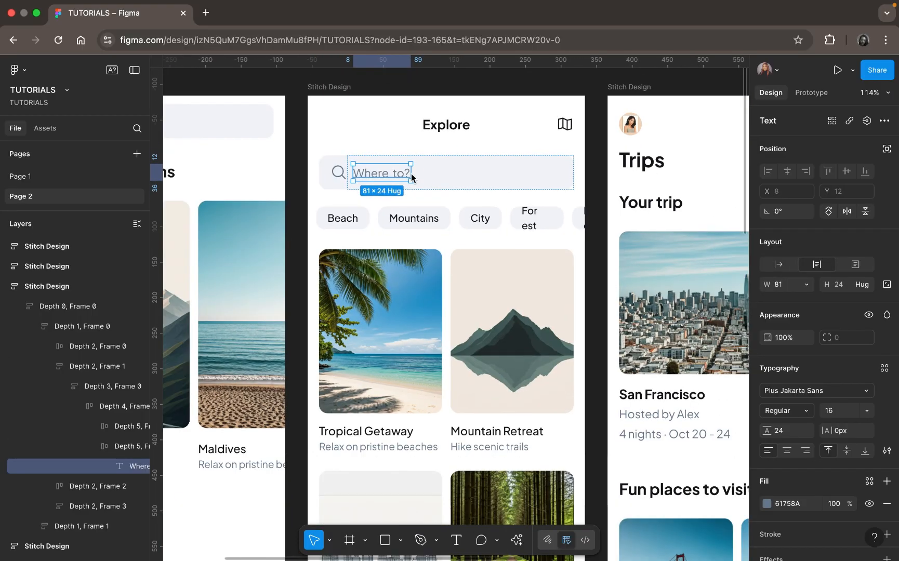
scroll(411, 177, "down", 3)
scroll(411, 174, "down", 2)
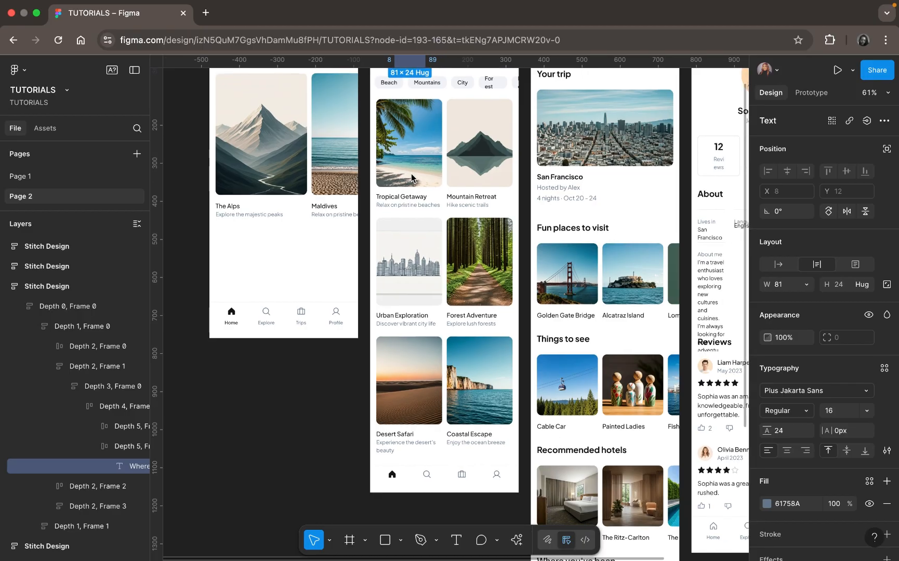
scroll(418, 165, "up", 5)
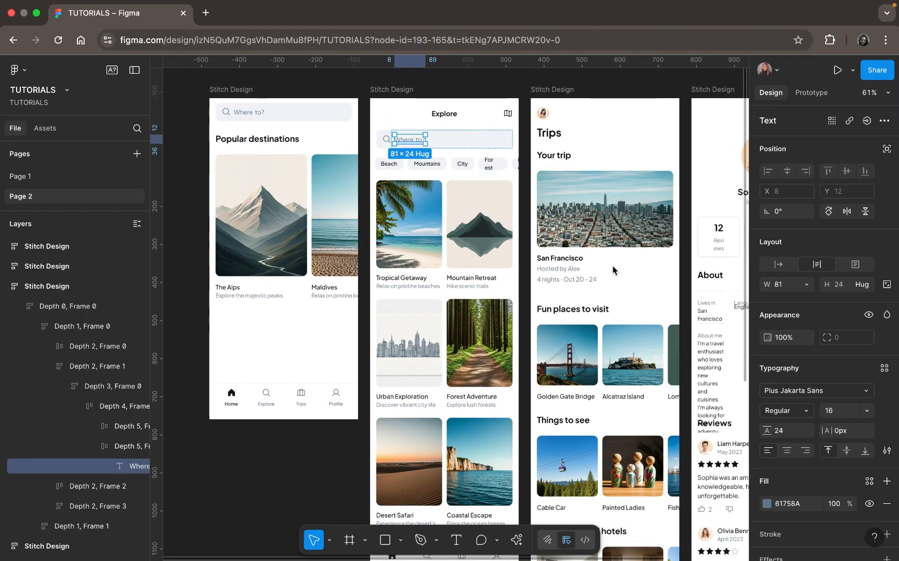
left_click(295, 143)
double_click(295, 144)
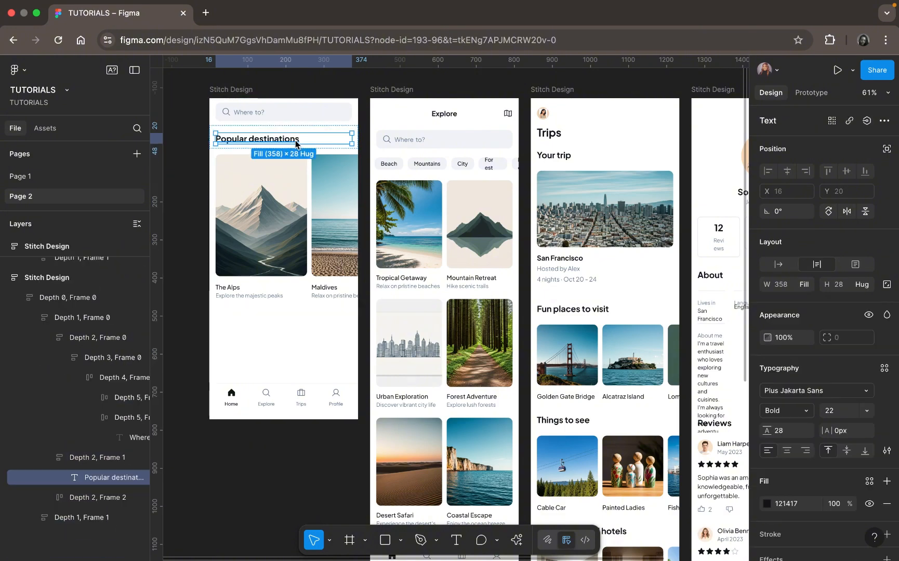
left_click(565, 161)
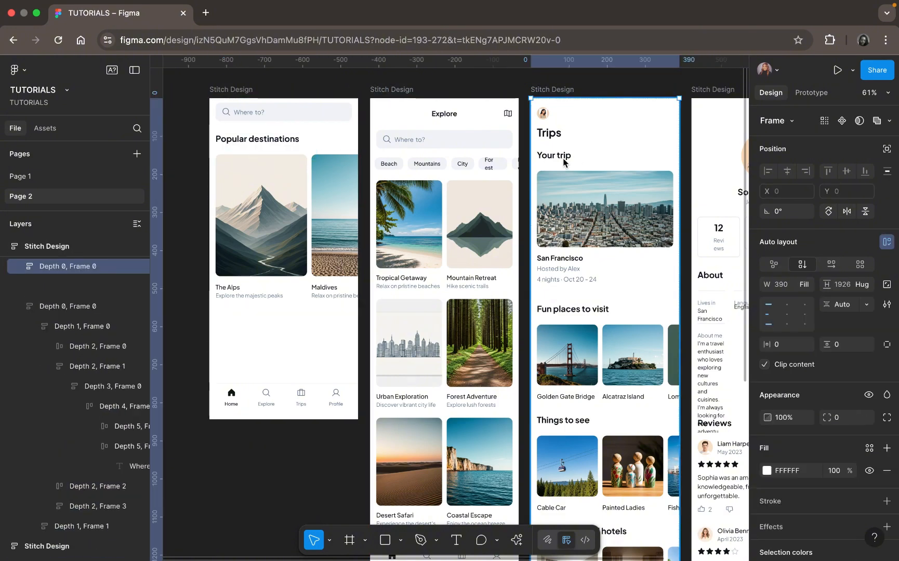
double_click(564, 161)
double_click(564, 161)
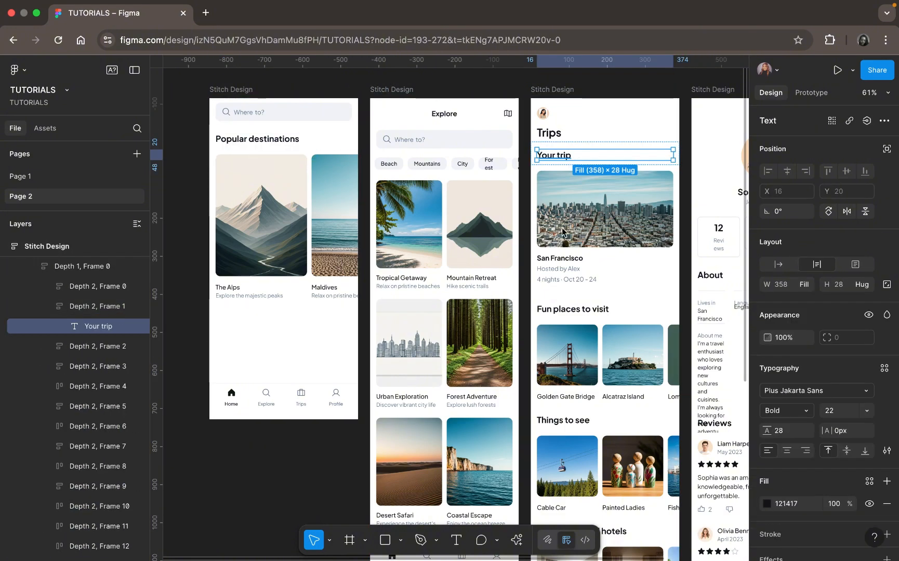
left_click(572, 311)
left_click(572, 313)
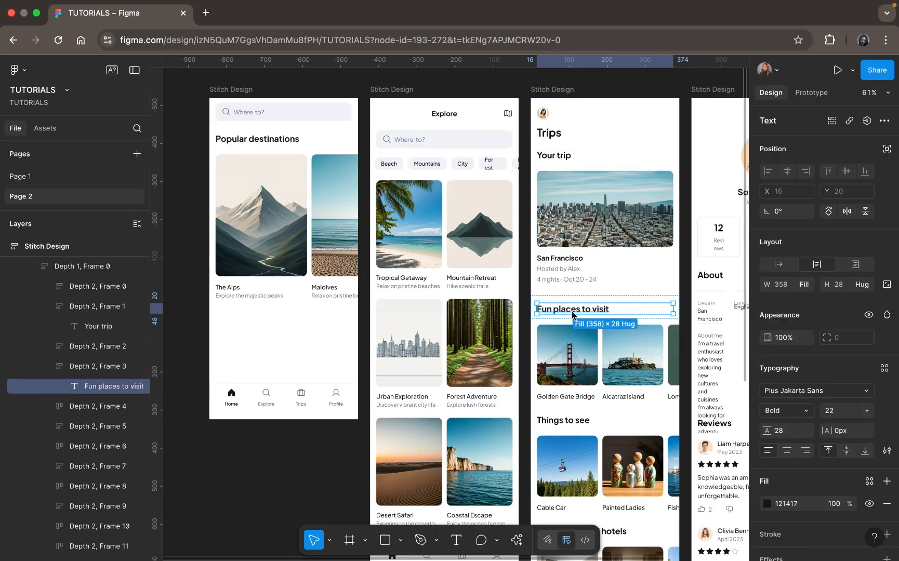
Inspect the layers and text properties of the profile name and the joined-date line on the Profile screen
scroll(573, 314, "right", 5)
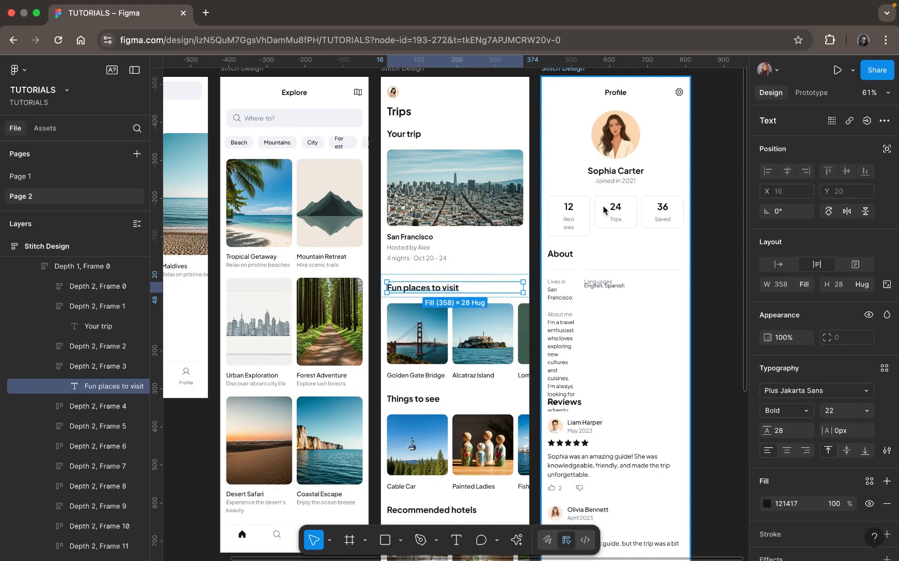
left_click(614, 187)
double_click(615, 185)
double_click(615, 184)
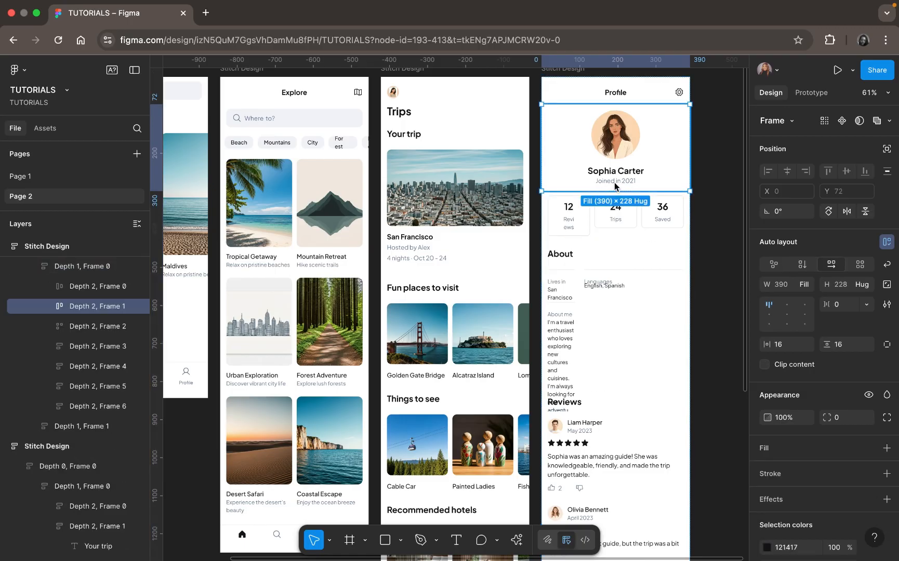
double_click(608, 179)
double_click(608, 180)
double_click(609, 179)
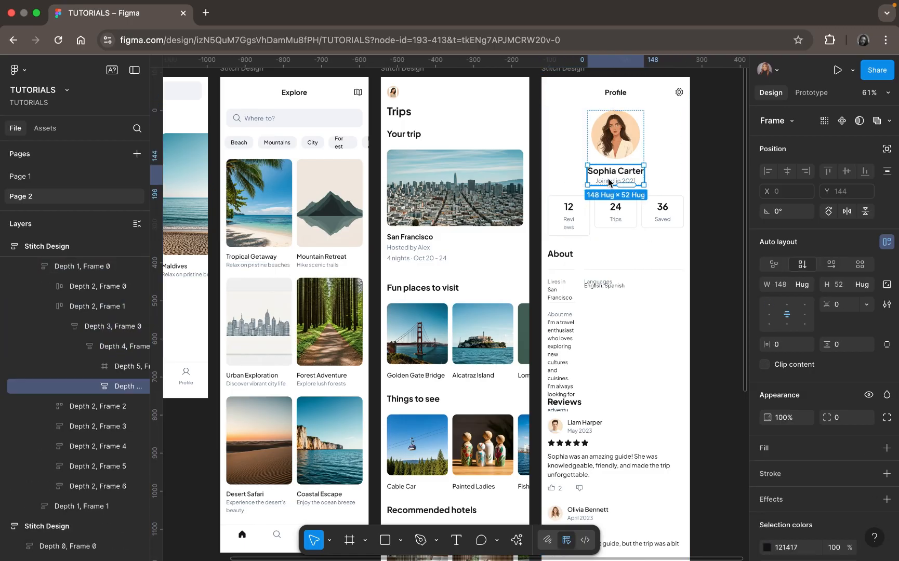
double_click(608, 179)
double_click(608, 179)
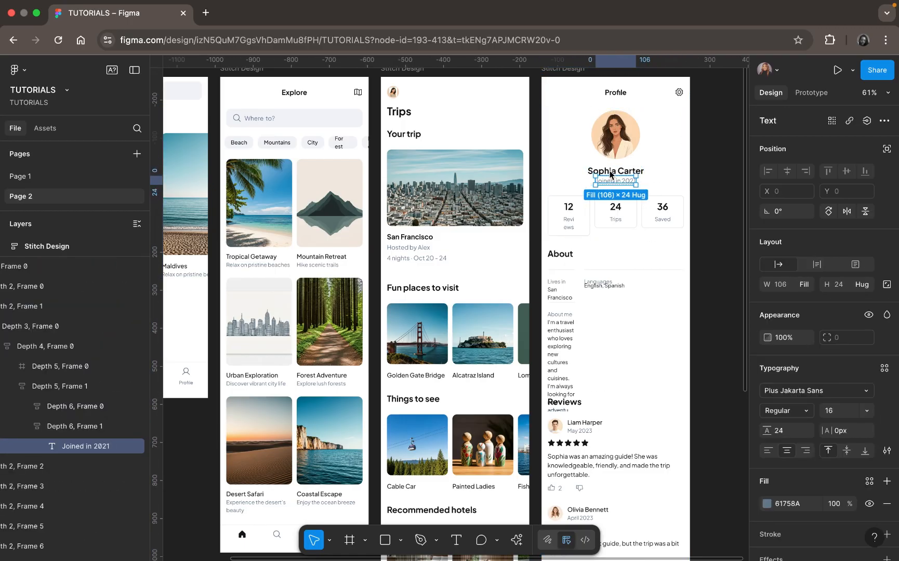
left_click(610, 174)
double_click(611, 175)
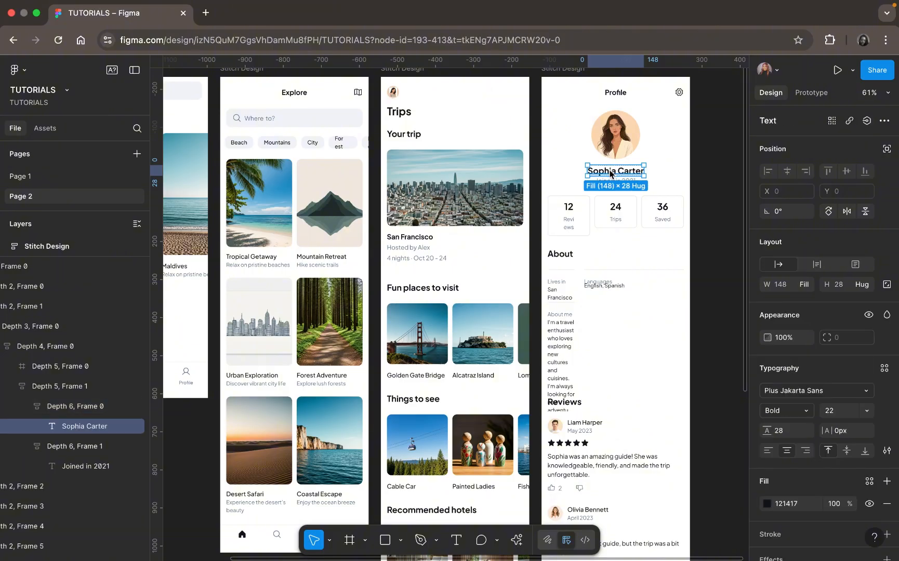
Check the text properties of the first review on the Profile screen and the "Painted Ladies" label on the Trips screen
scroll(611, 174, "down", 8)
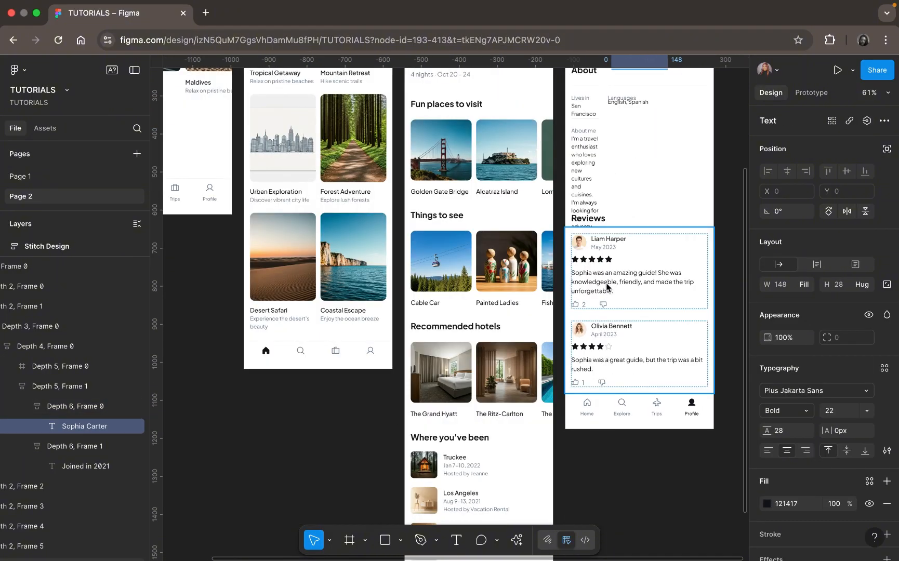
left_click(606, 290)
double_click(607, 288)
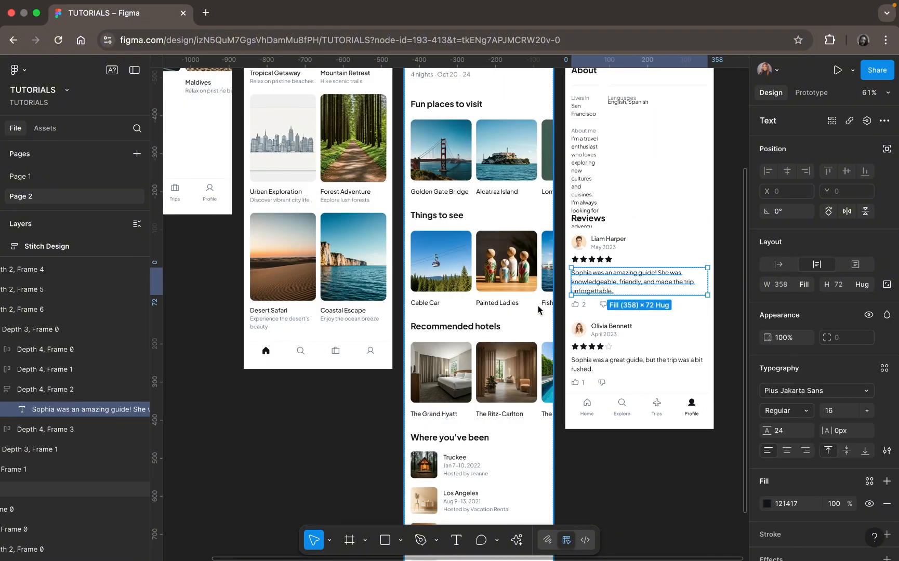
left_click(504, 309)
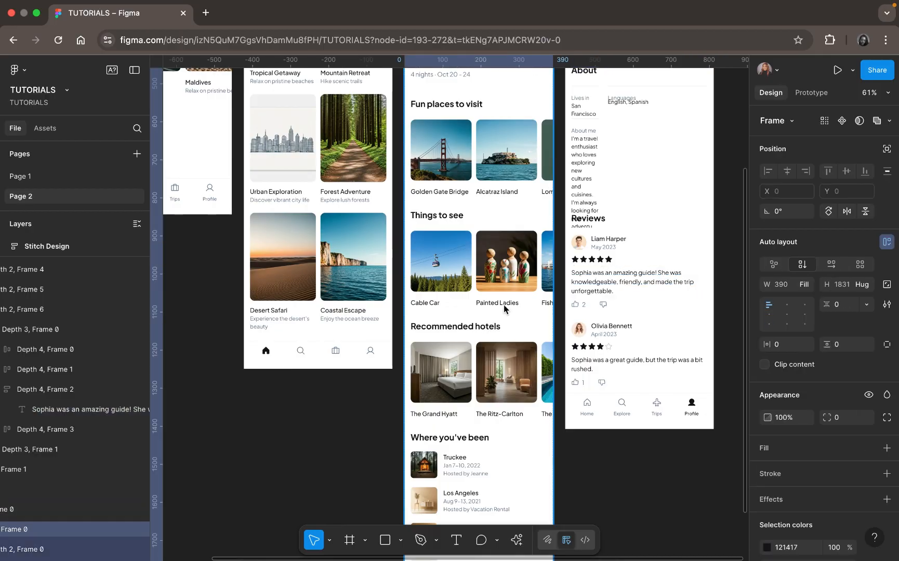
double_click(504, 307)
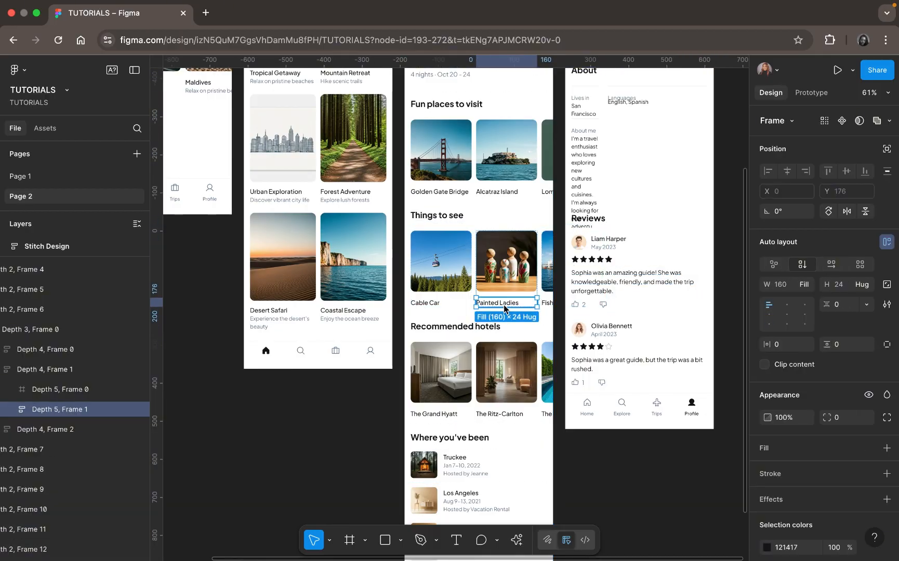
double_click(504, 306)
Check the text properties of the host lines under "Where you've been" on Trips, and look over all four imported screens
scroll(498, 312, "down", 5)
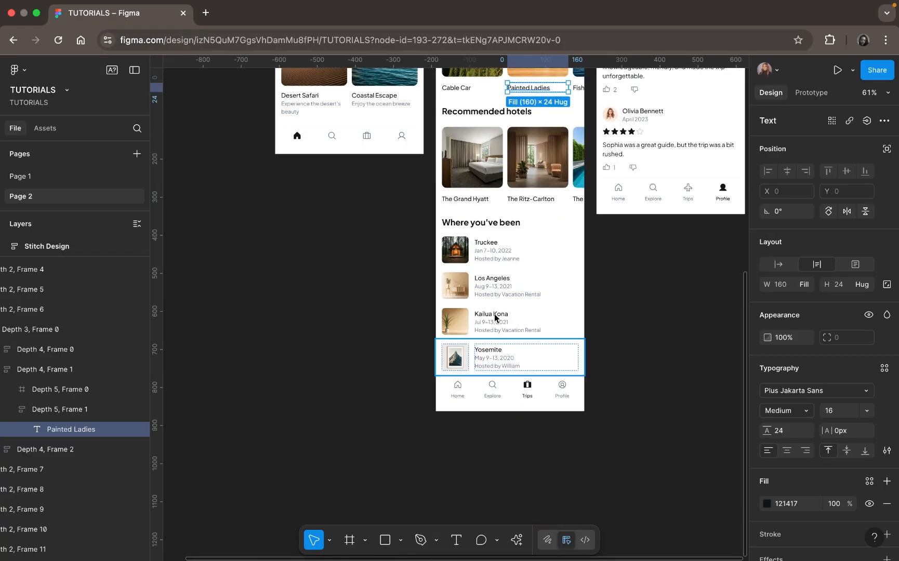
left_click(519, 254)
double_click(499, 257)
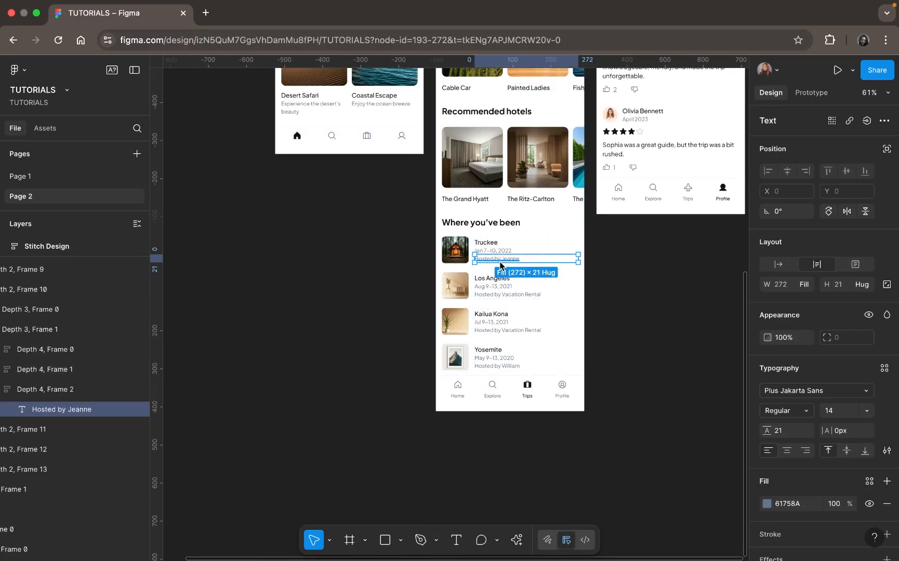
left_click(505, 294)
double_click(505, 294)
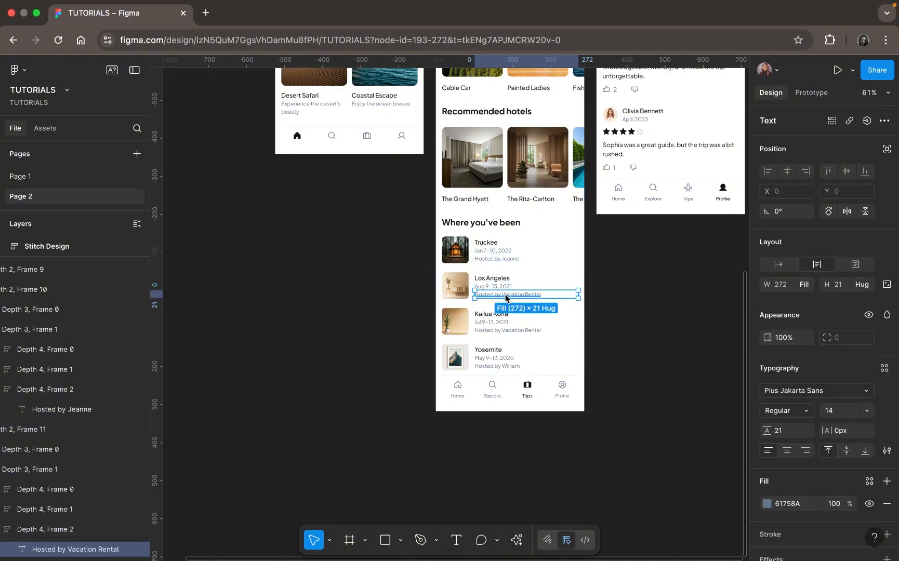
left_click(621, 341)
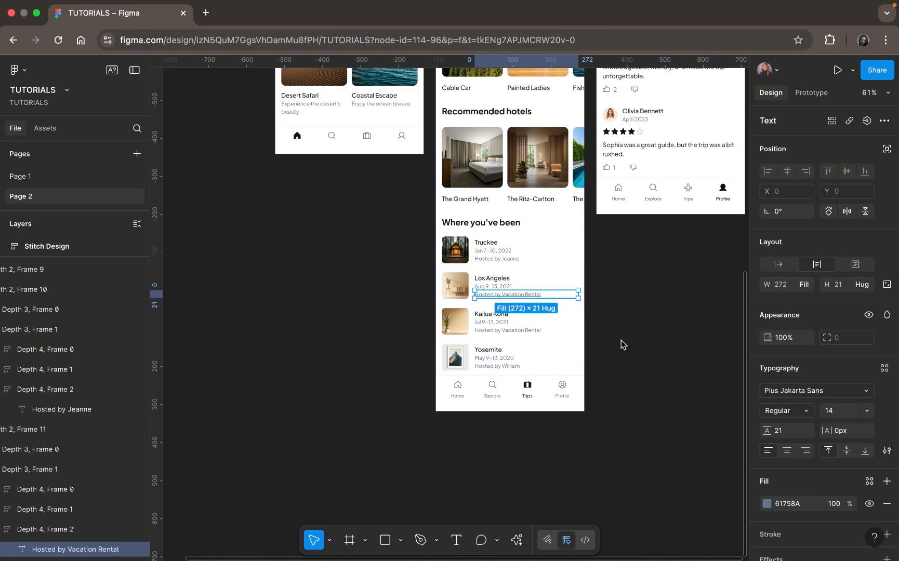
scroll(617, 347, "down", 3)
scroll(617, 347, "up", 5)
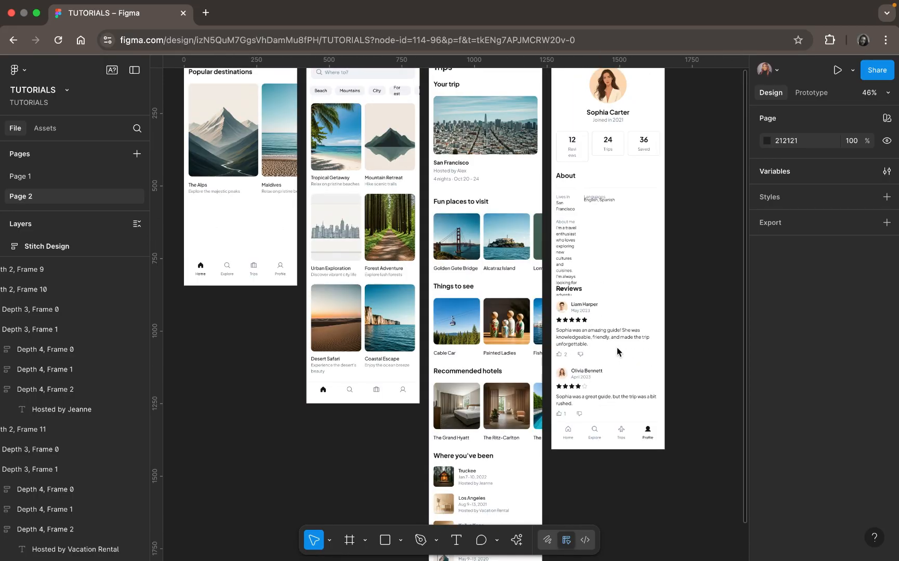
scroll(617, 352, "up", 3)
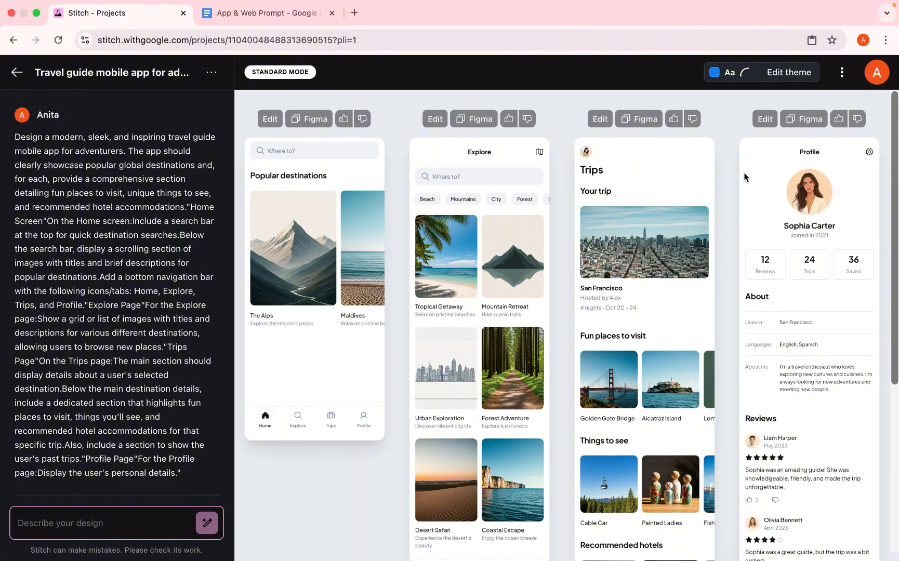
In Stitch, apply a Dark theme with the yellow and navy color preset (#F4C753) to the travel app design
left_click(795, 75)
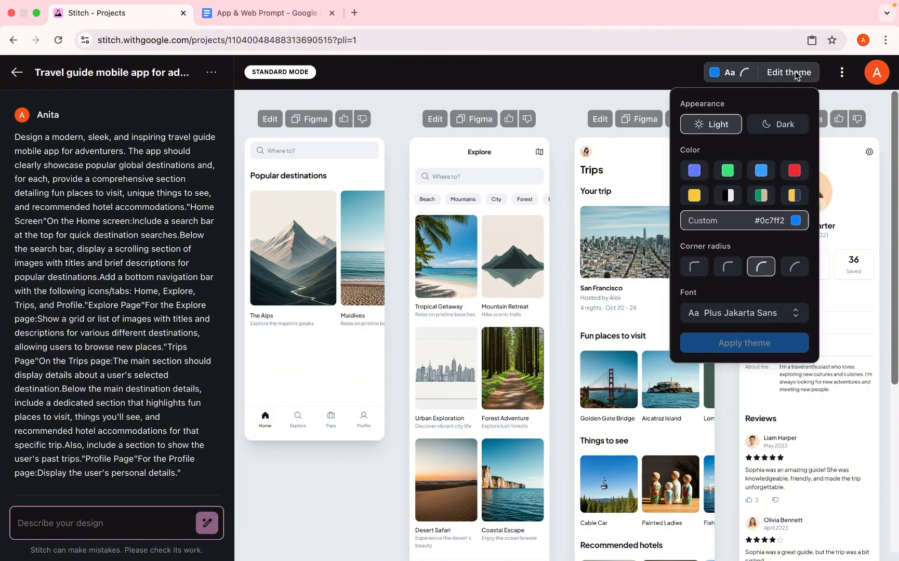
left_click(779, 134)
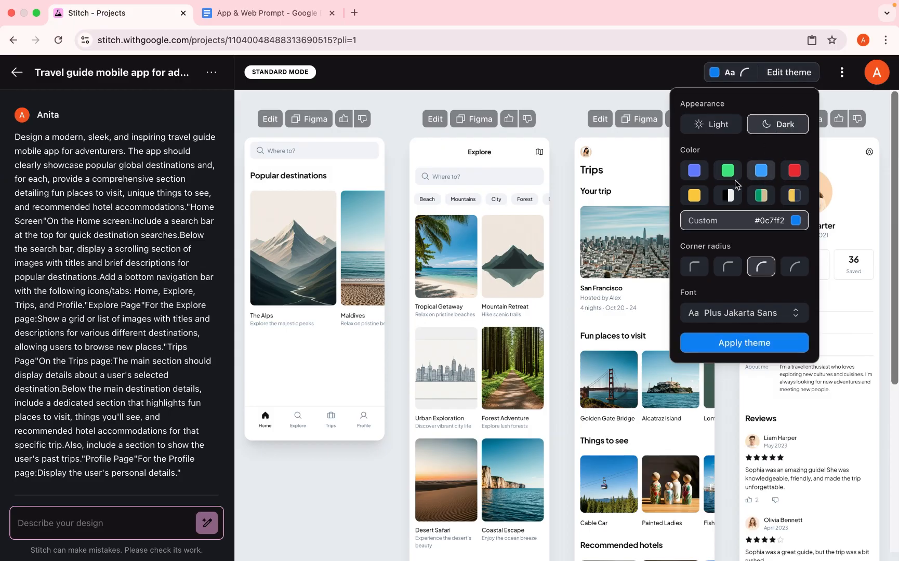
left_click(796, 195)
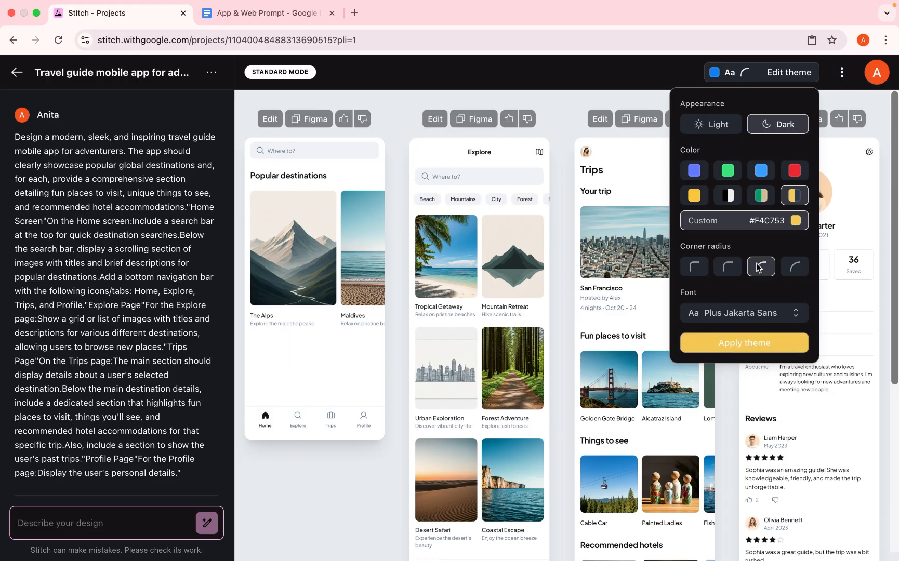
left_click(742, 345)
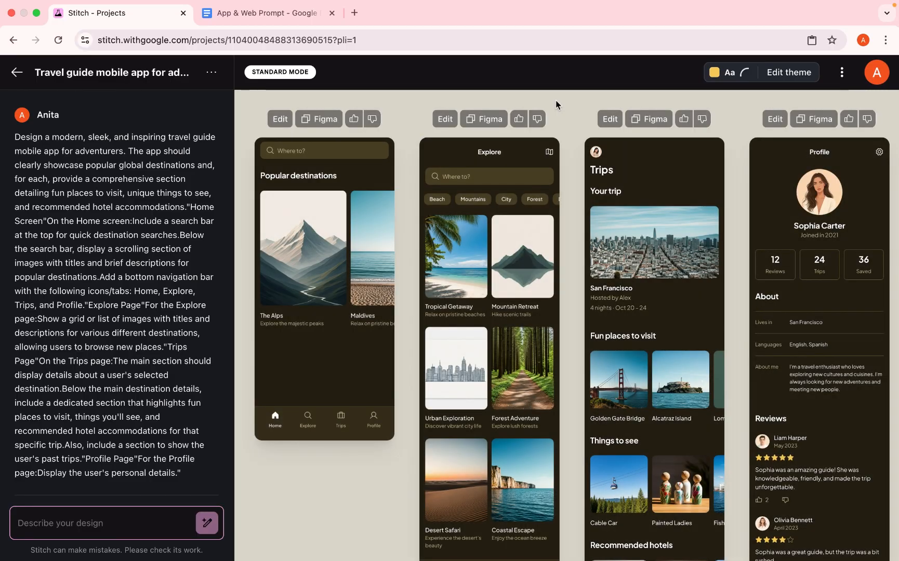
Attach the Home screen to the prompt for editing, remove the attachment, and look through the lower parts of the restyled screens
left_click(282, 121)
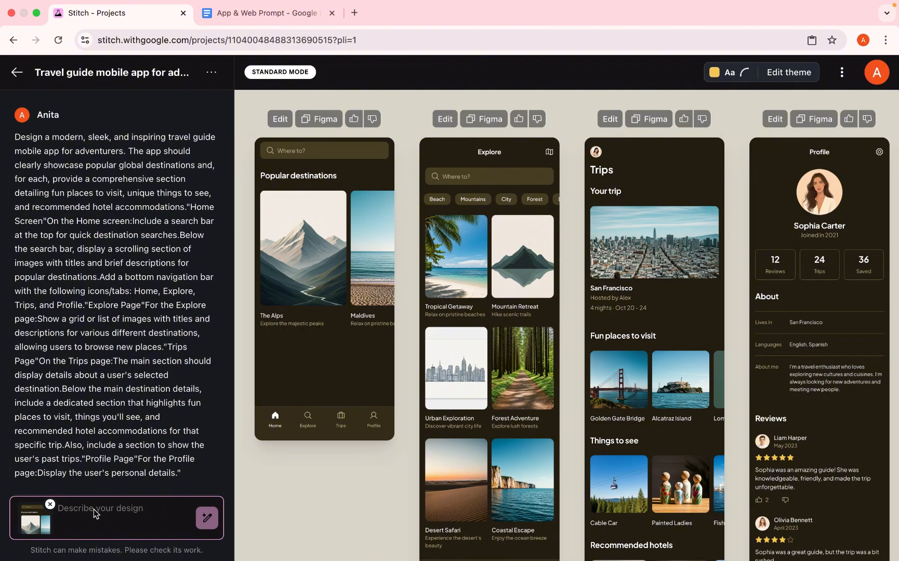
left_click(50, 504)
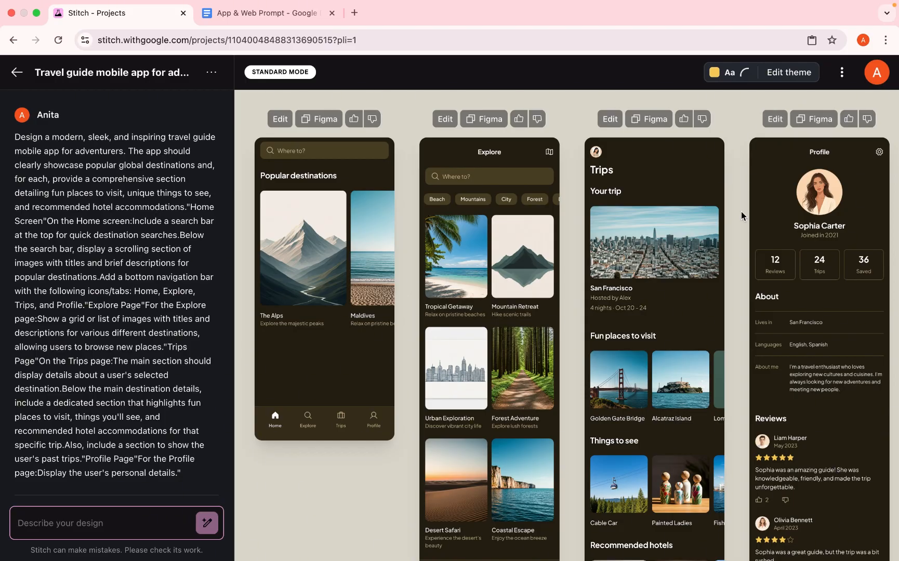
scroll(741, 211, "down", 2)
scroll(740, 212, "down", 5)
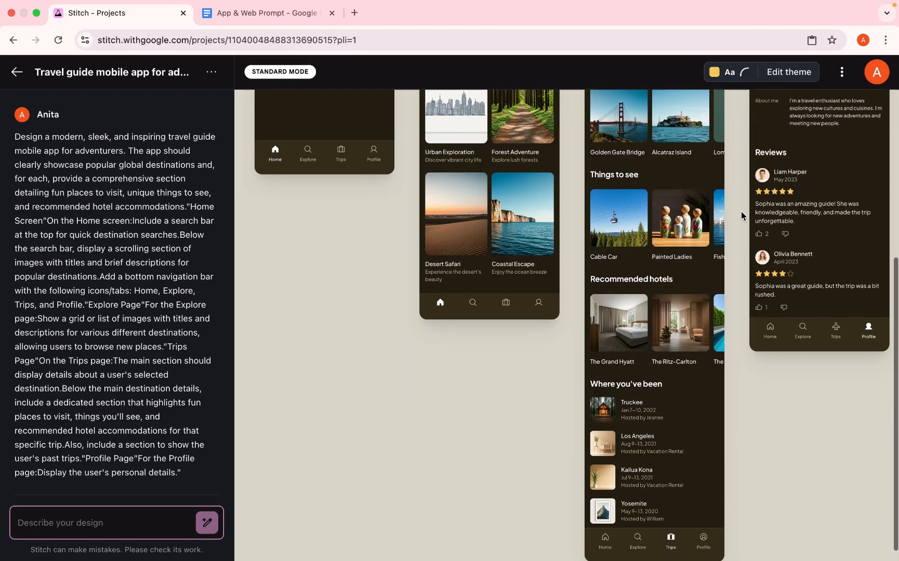
scroll(741, 211, "up", 3)
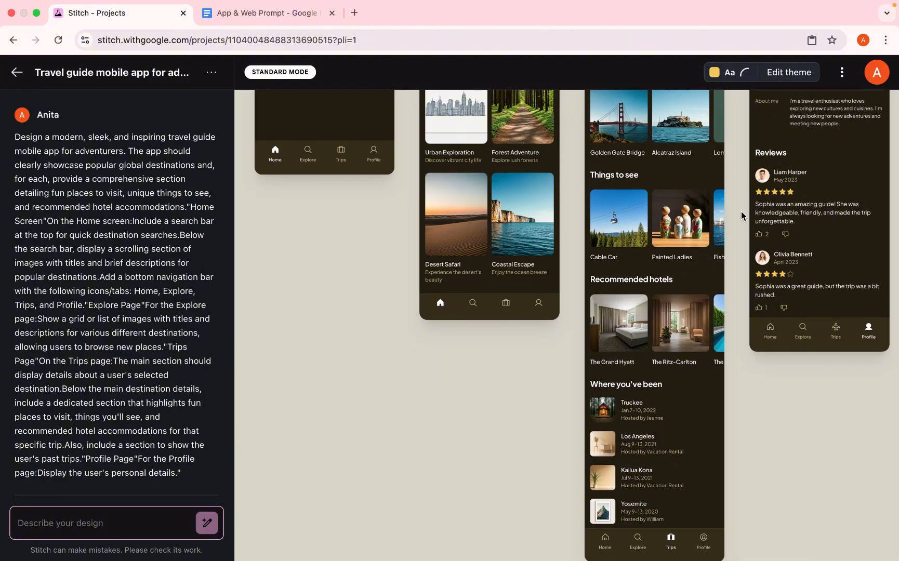
Return to the Stitch project list and reopen the "Travel guide mobile app for adventurers" project
scroll(741, 212, "up", 5)
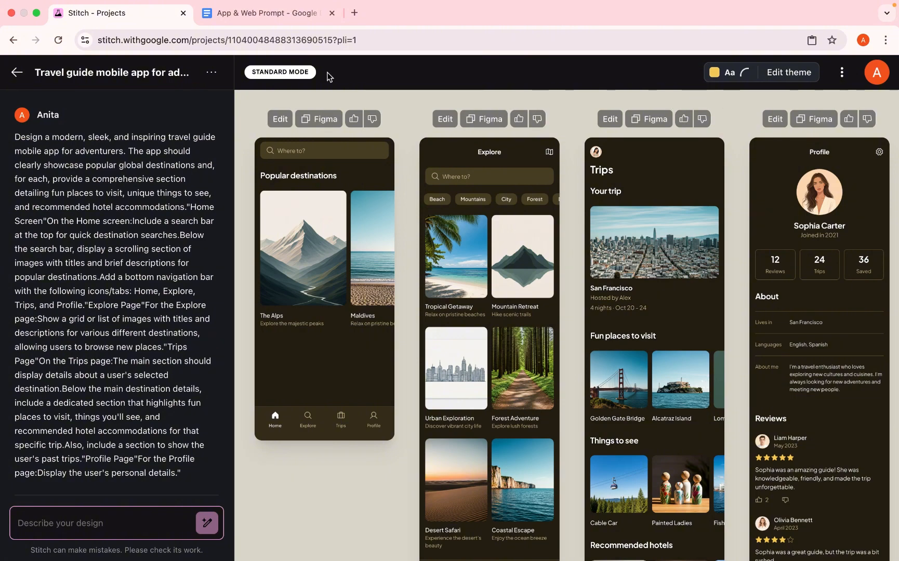
left_click(20, 74)
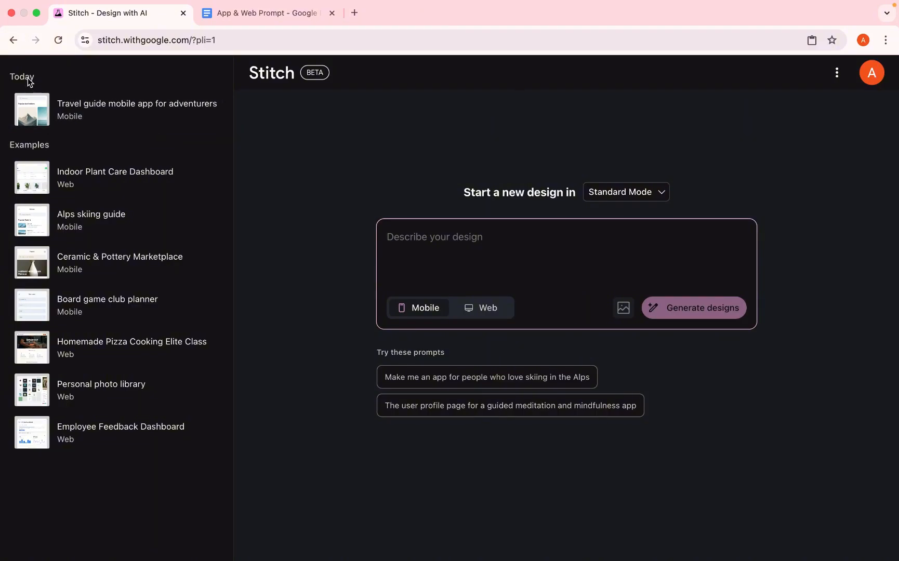
left_click(95, 105)
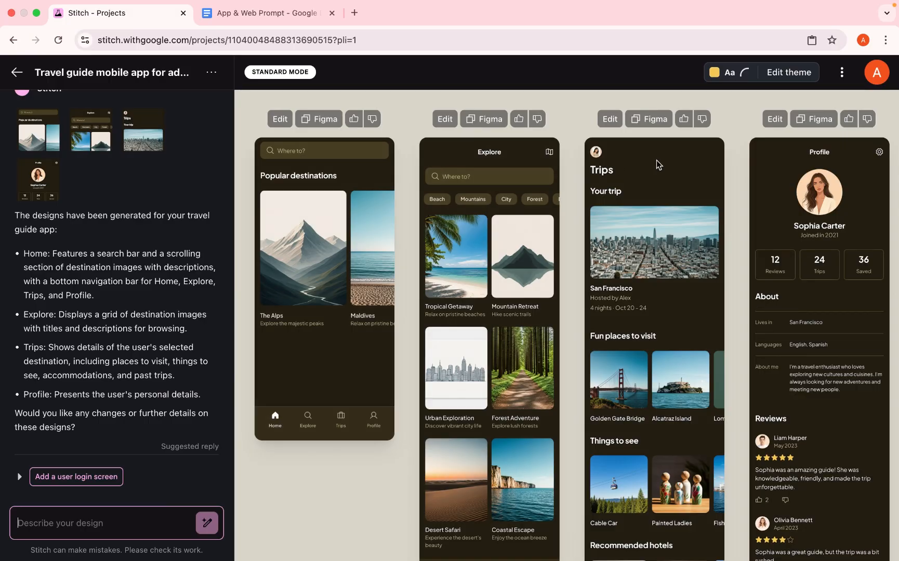
Open the Home screen's preview, read through its generated HTML code, and switch back to the design view
left_click(361, 168)
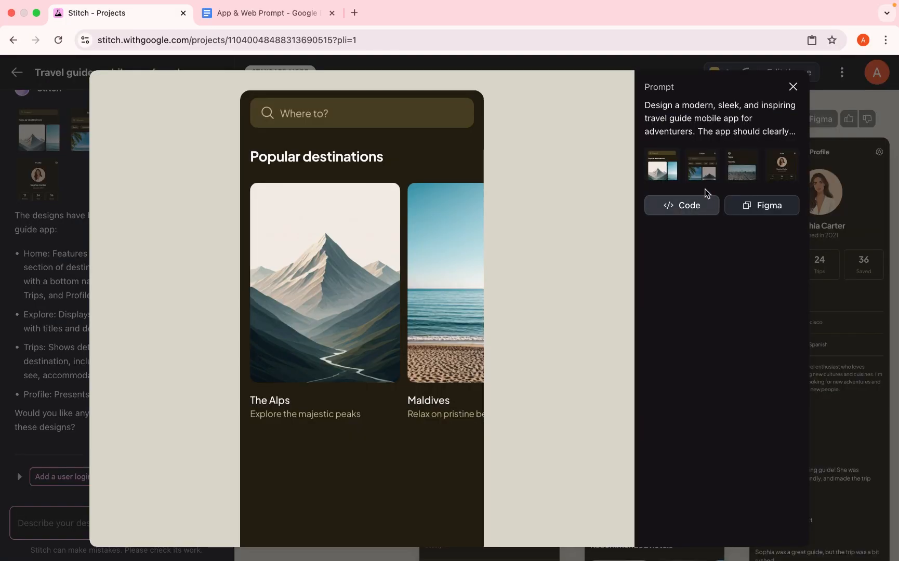
left_click(698, 208)
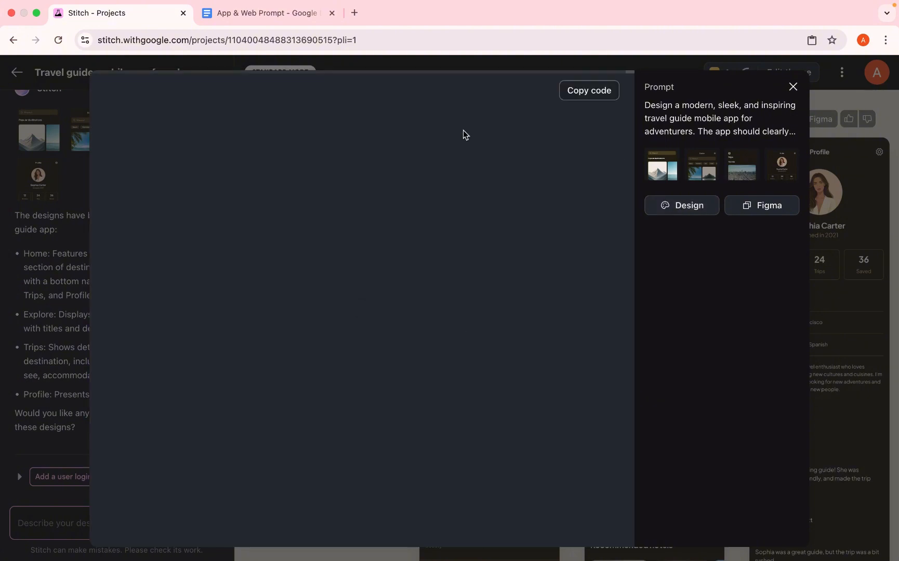
scroll(511, 314, "down", 15)
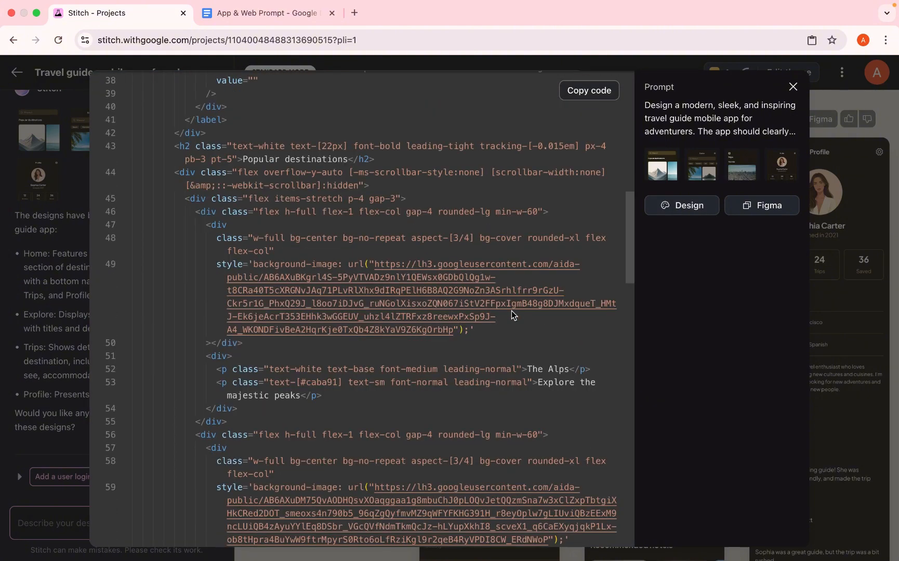
scroll(511, 314, "down", 10)
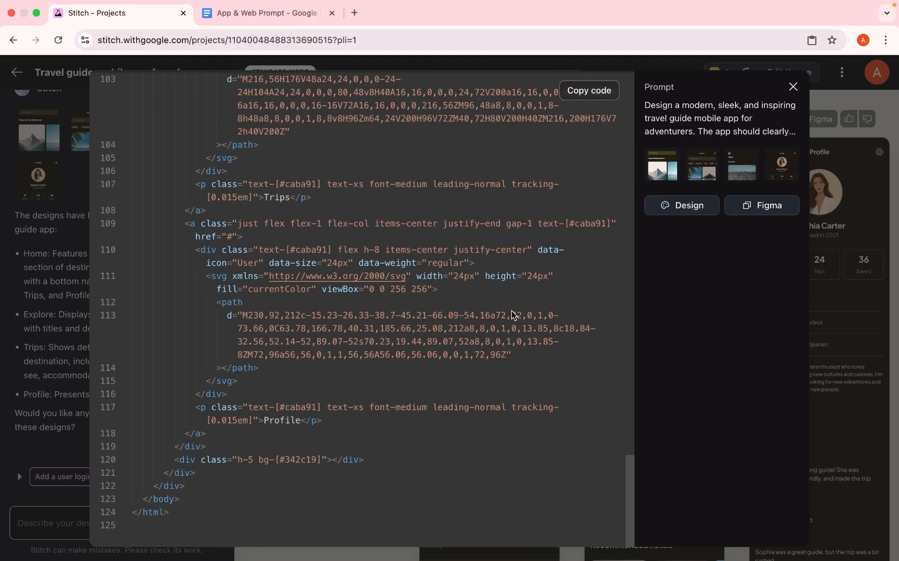
scroll(511, 314, "up", 4)
scroll(512, 310, "up", 20)
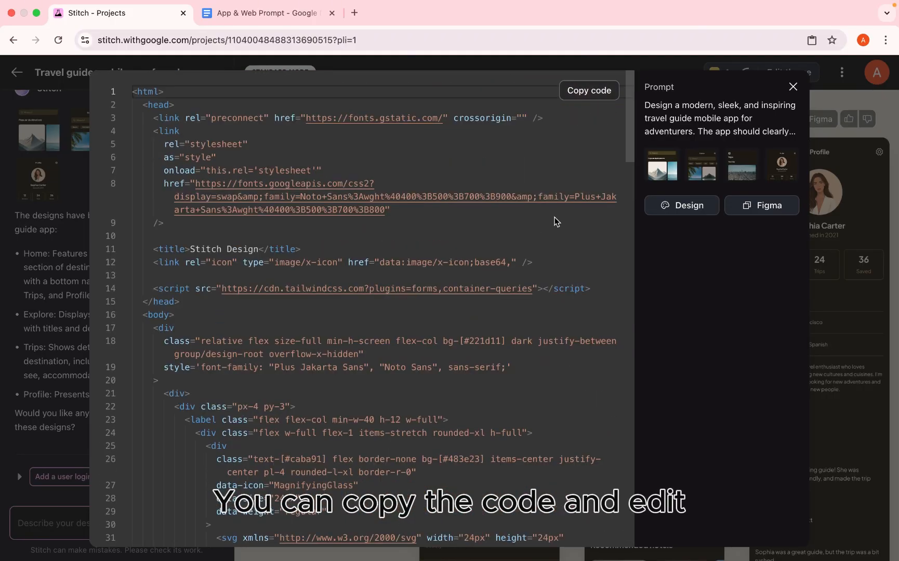
left_click(684, 205)
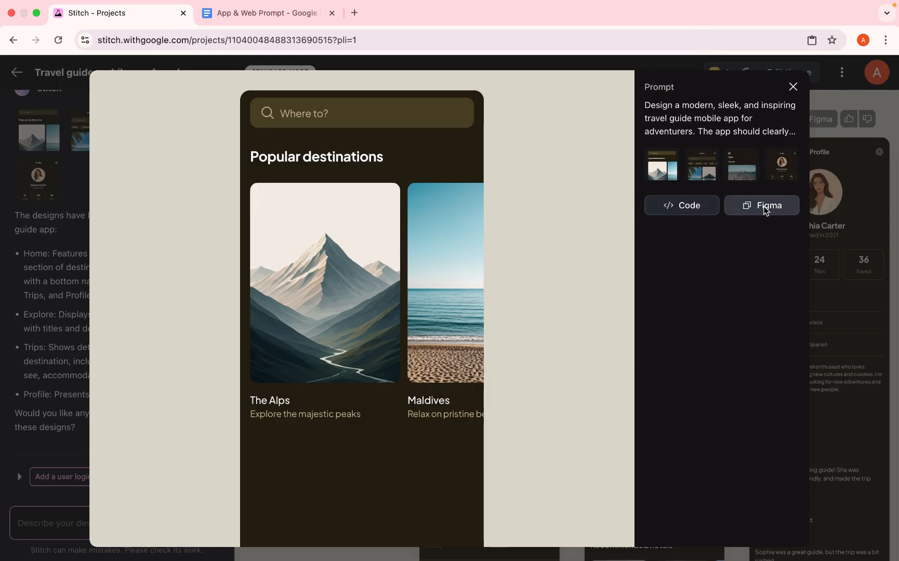
Close the Home screen preview, and briefly open and close the preview of the Trips screen
left_click(793, 89)
left_click(660, 151)
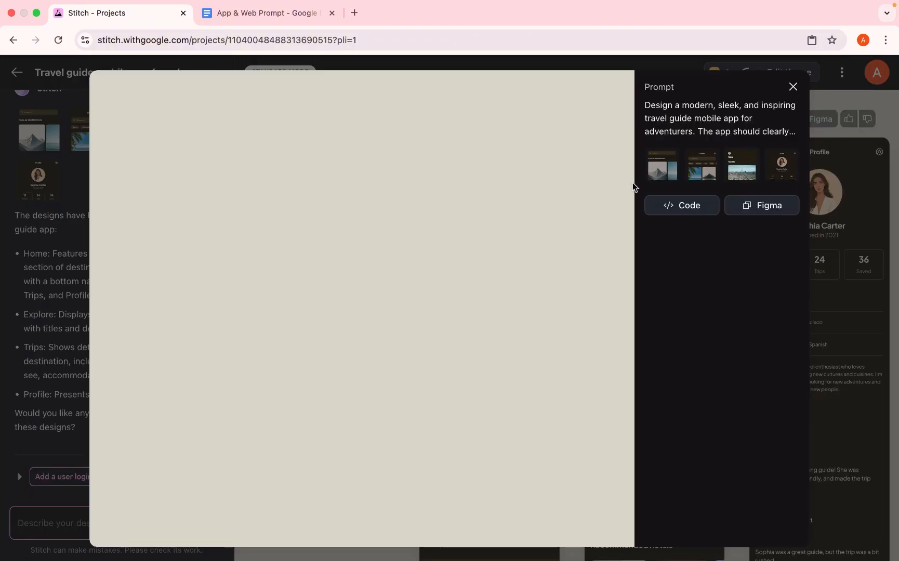
left_click(792, 87)
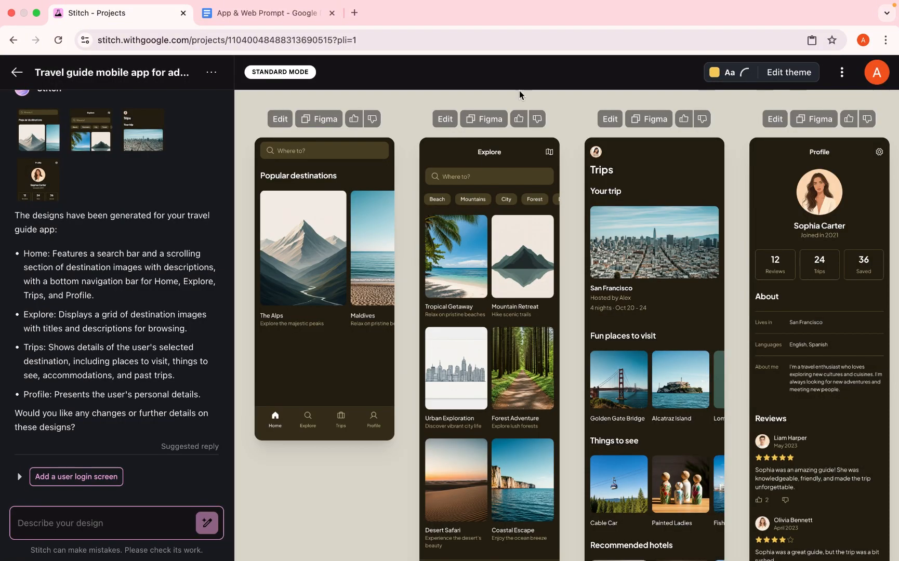
Start a new design, paste in and review the minimalist white-and-blue portfolio website prompt, and generate it as a Web design in Standard Mode
left_click(17, 73)
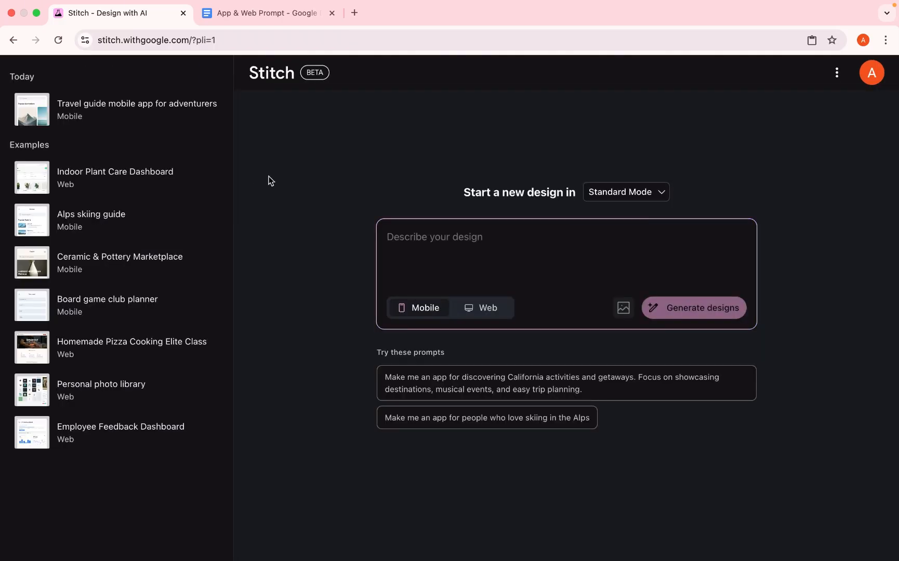
left_click(407, 234)
key("super+v")
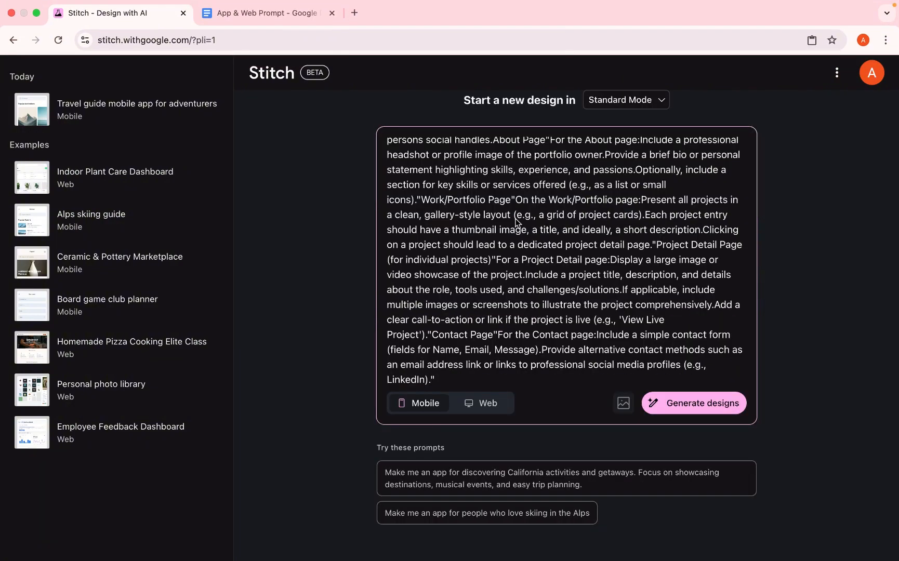
scroll(516, 223, "up", 5)
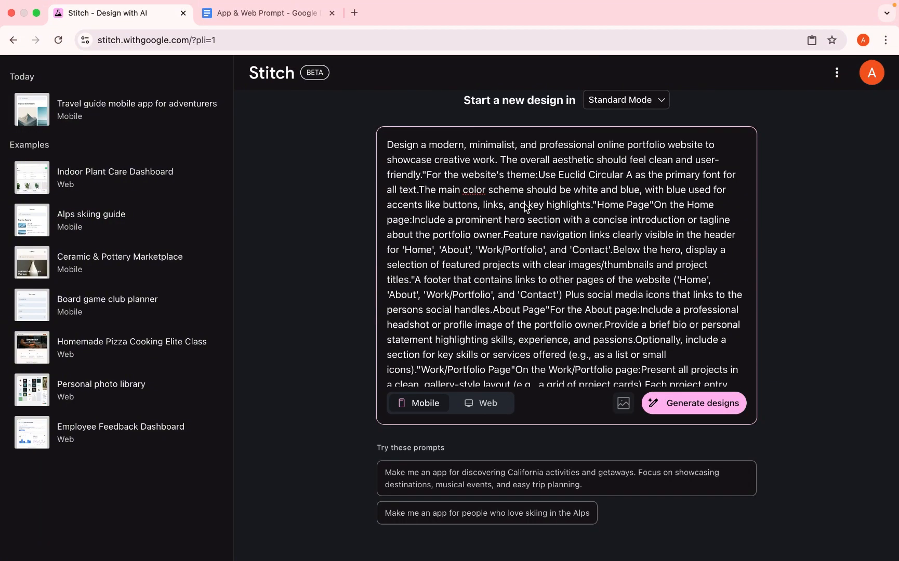
scroll(538, 292, "down", 3)
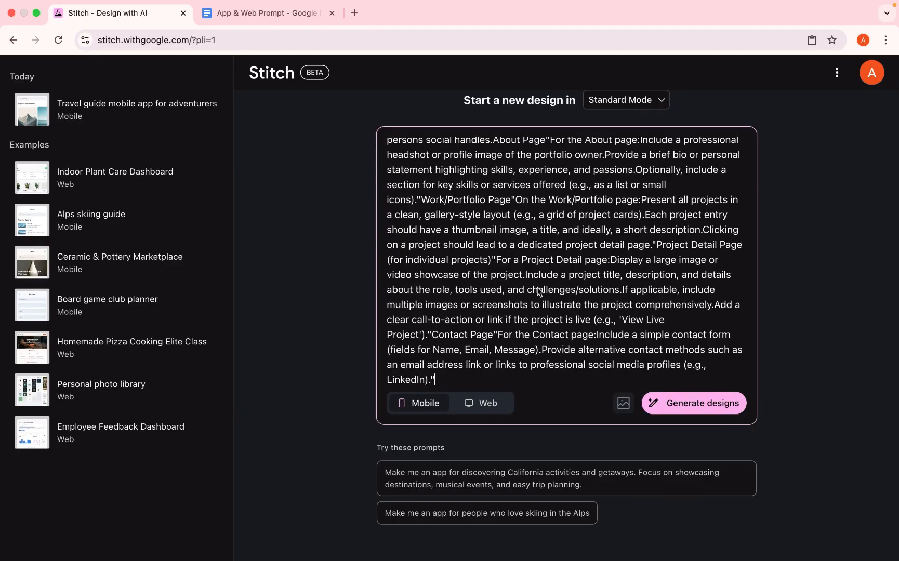
scroll(538, 293, "up", 5)
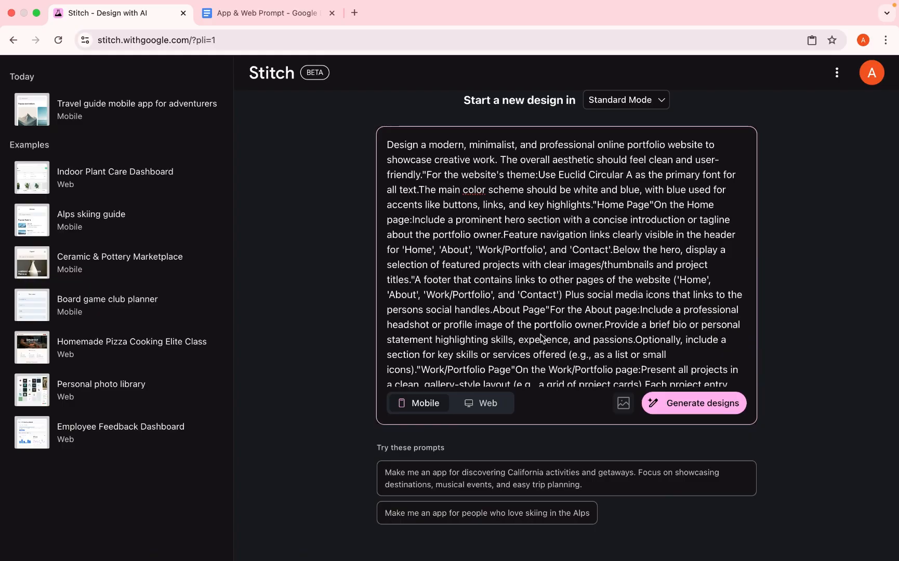
left_click(489, 405)
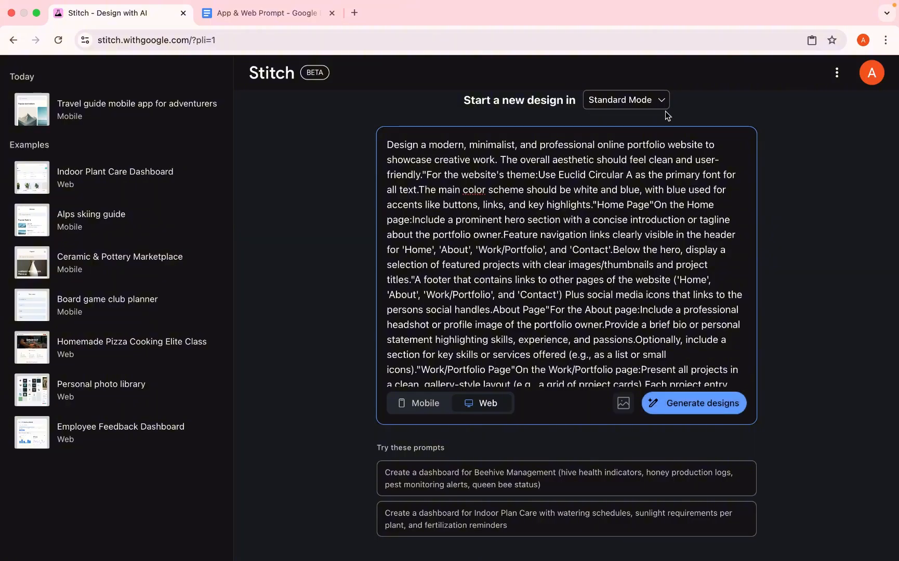
left_click(703, 407)
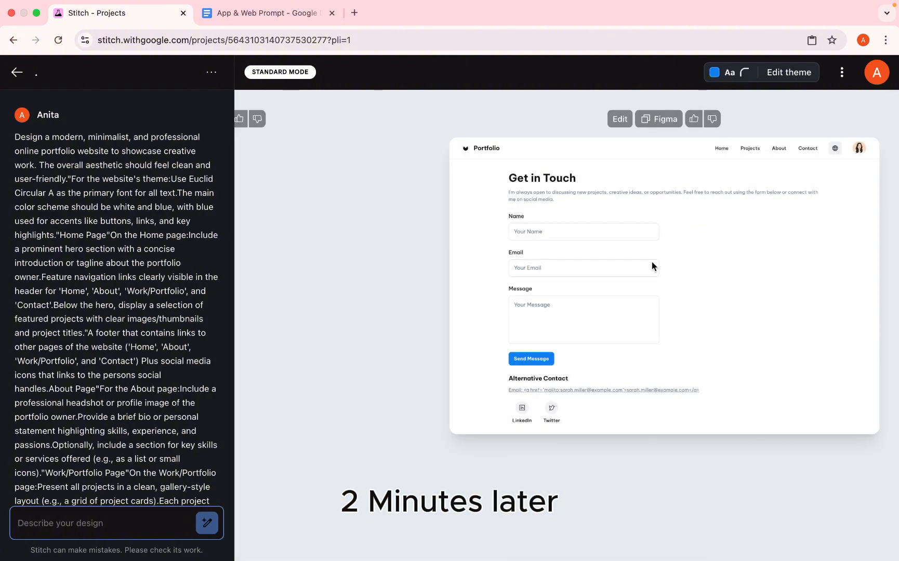
Examine the generated portfolio Home page, including its header navigation, hero section, featured projects and footer
scroll(651, 262, "left", 15)
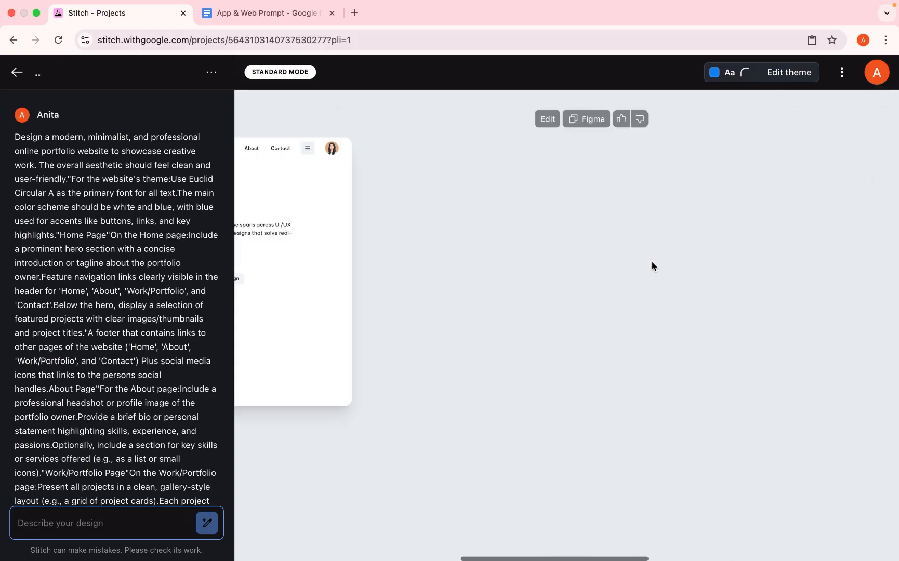
scroll(651, 261, "left", 10)
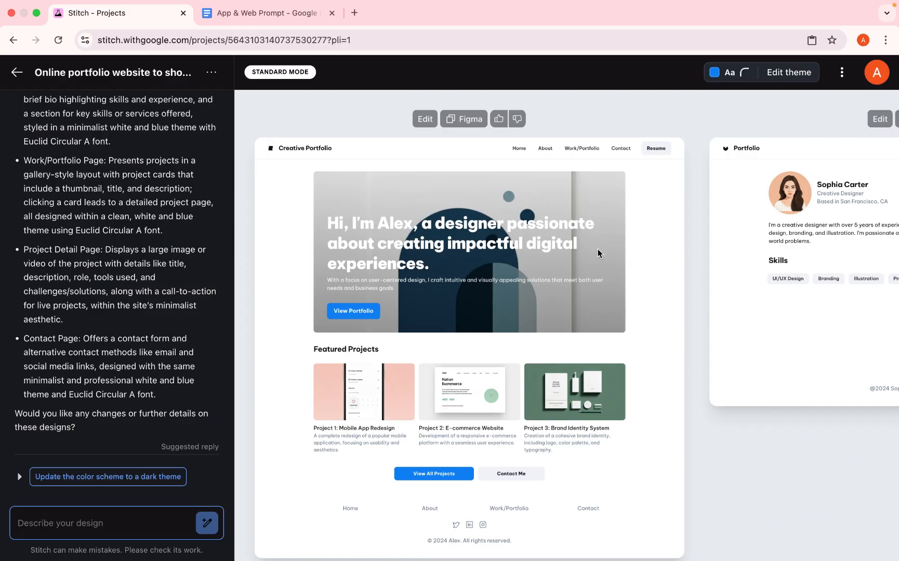
scroll(600, 242, "down", 5)
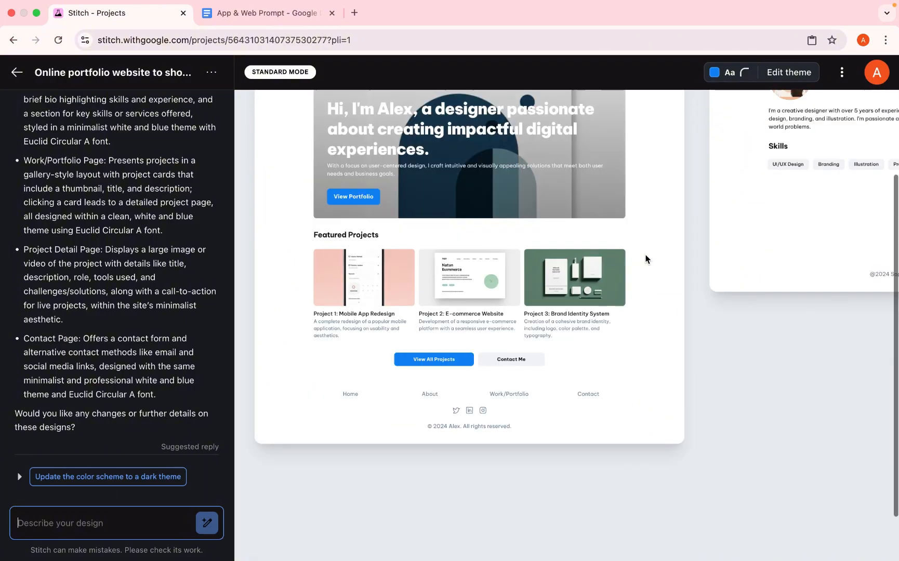
scroll(646, 259, "up", 2)
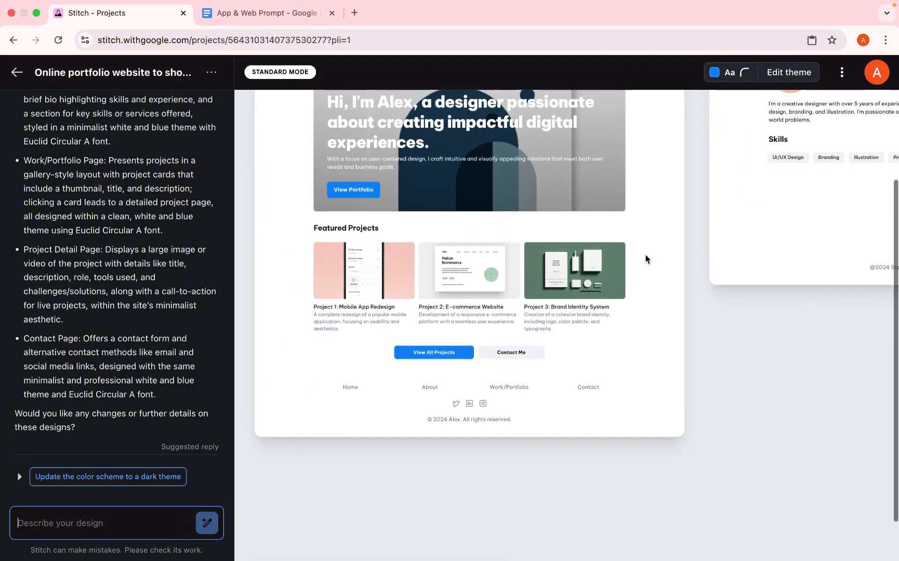
scroll(646, 259, "up", 4)
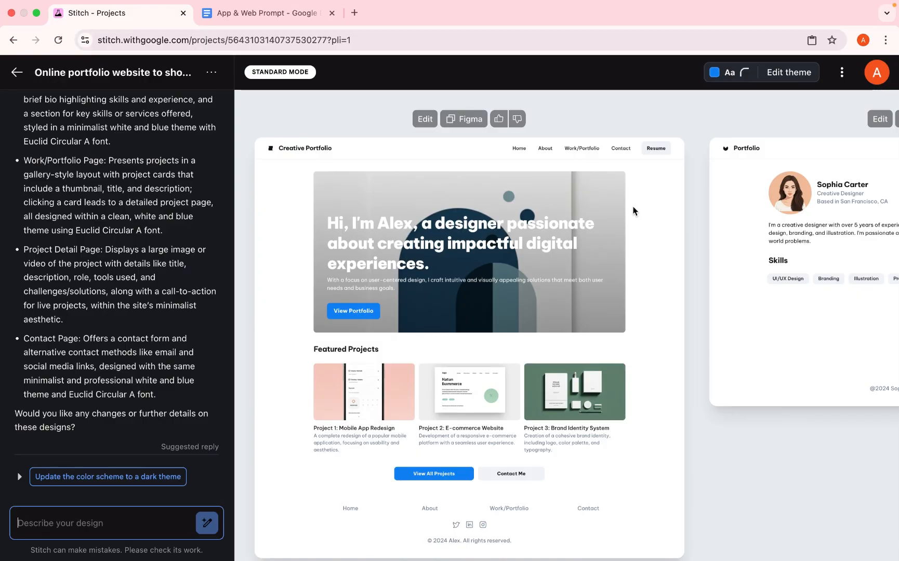
scroll(637, 264, "down", 2)
scroll(638, 264, "right", 2)
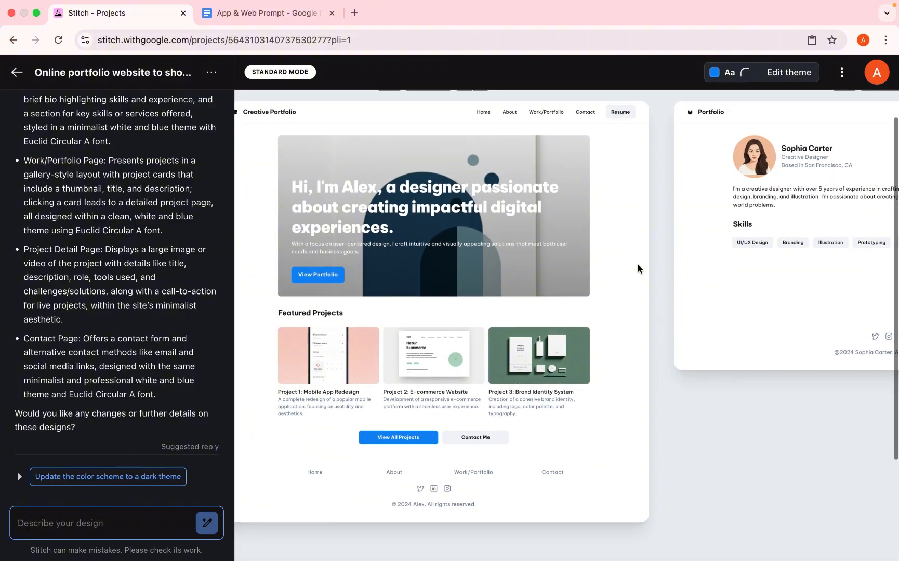
scroll(597, 243, "up", 1)
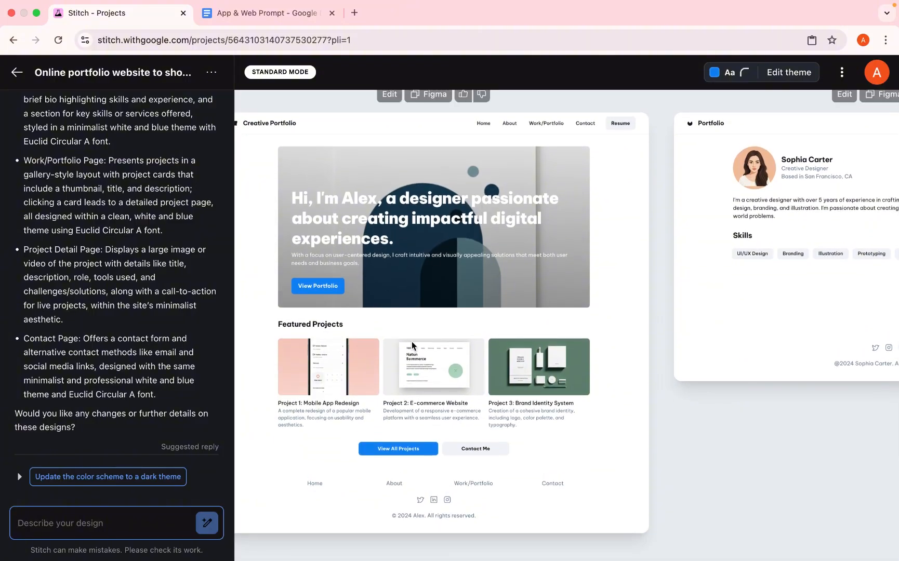
scroll(412, 341, "up", 1)
scroll(412, 342, "down", 1)
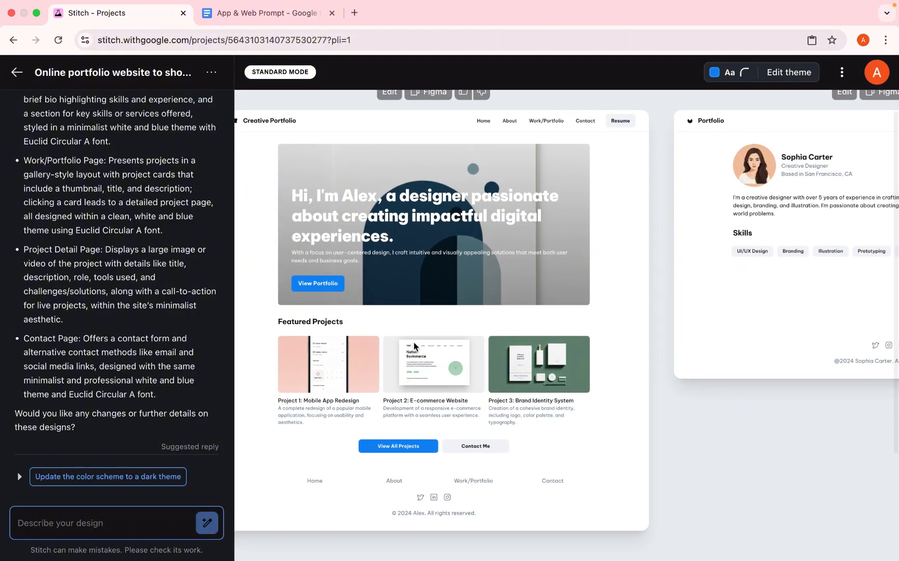
scroll(421, 349, "up", 1)
scroll(426, 363, "down", 3)
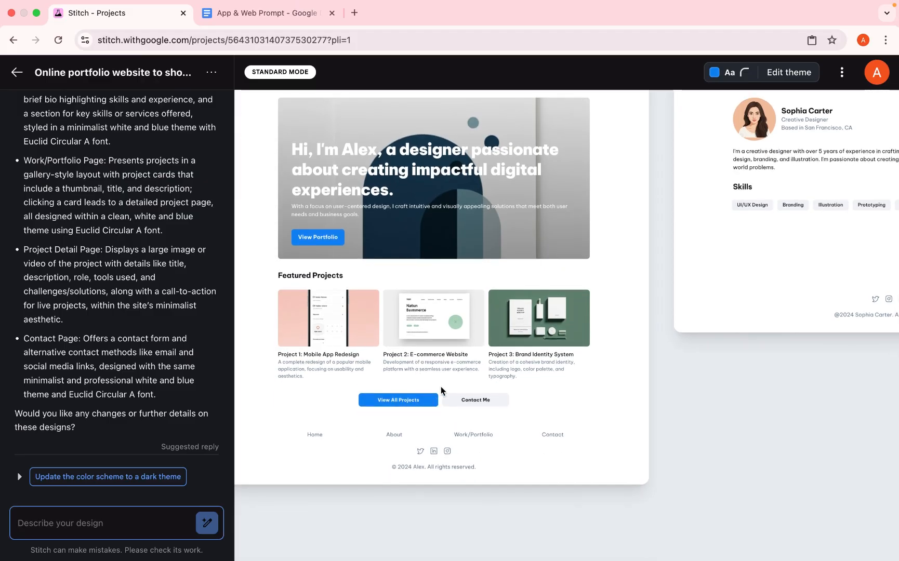
scroll(454, 422, "up", 3)
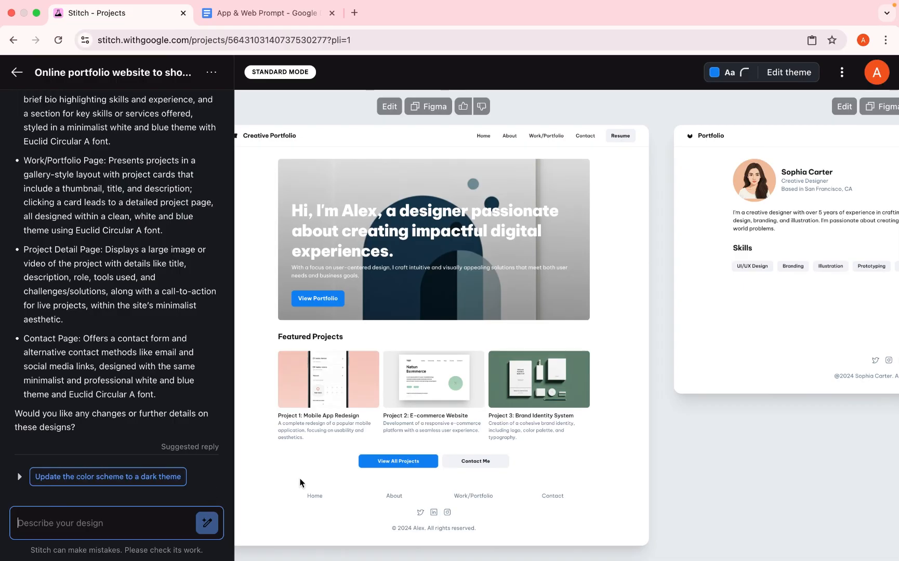
Examine the portfolio site's About, Selected Work, Project Detail and Contact pages
scroll(355, 488, "right", 5)
scroll(355, 488, "right", 2)
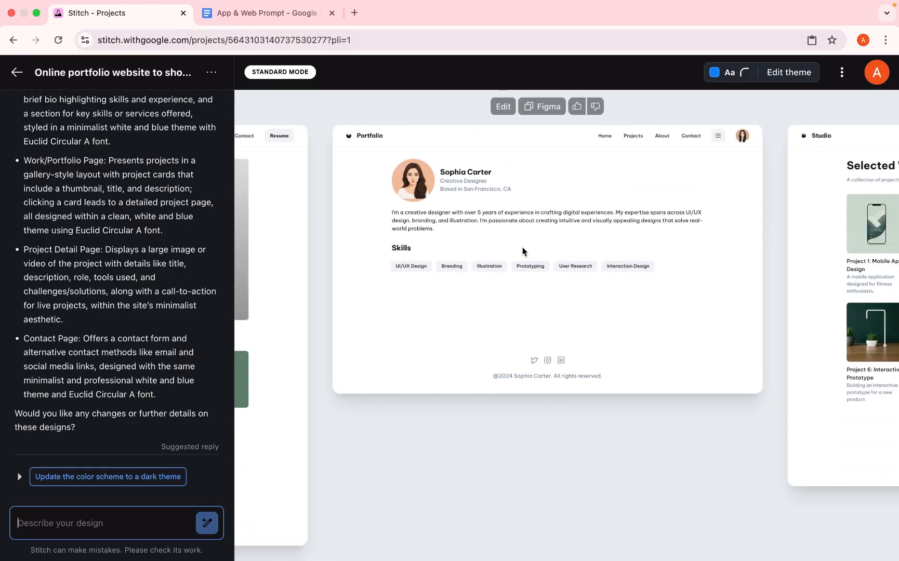
scroll(552, 242, "right", 1)
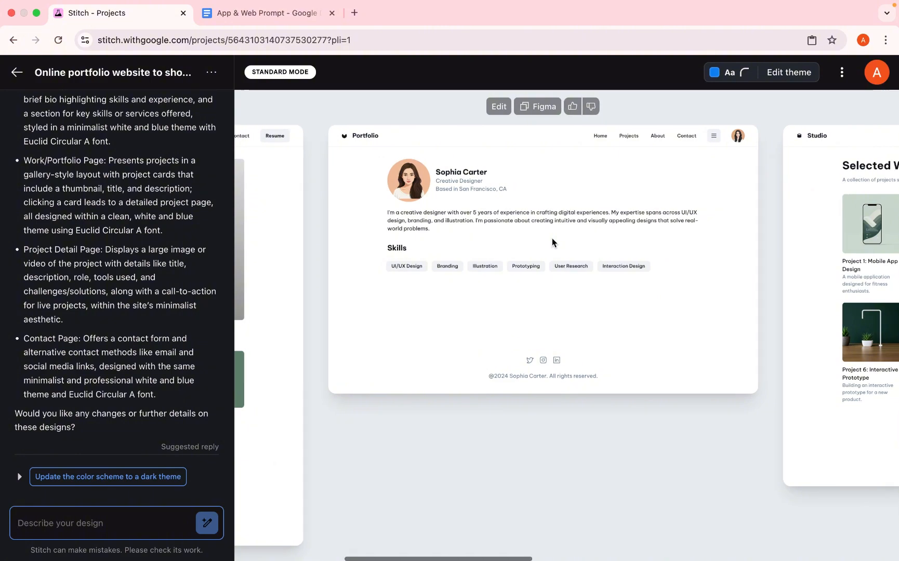
scroll(551, 238, "right", 6)
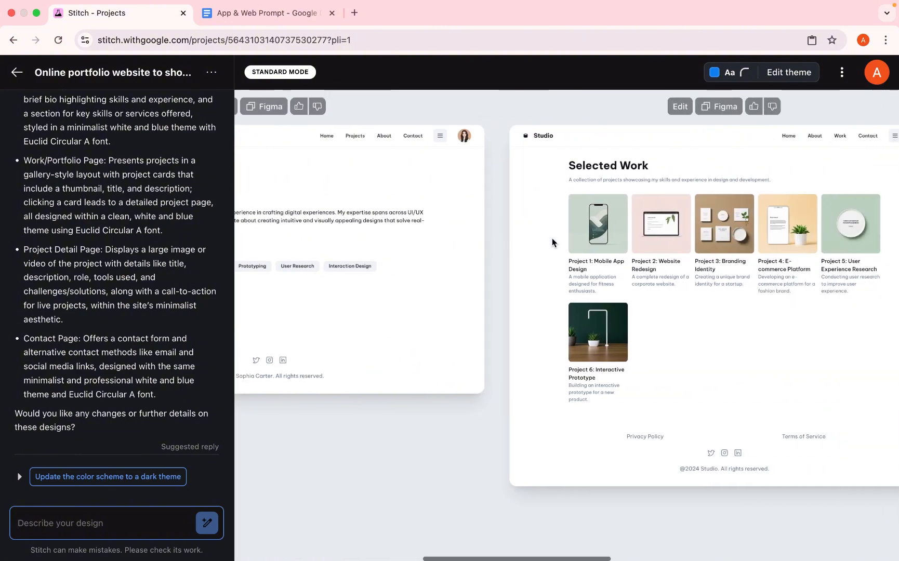
scroll(552, 238, "right", 3)
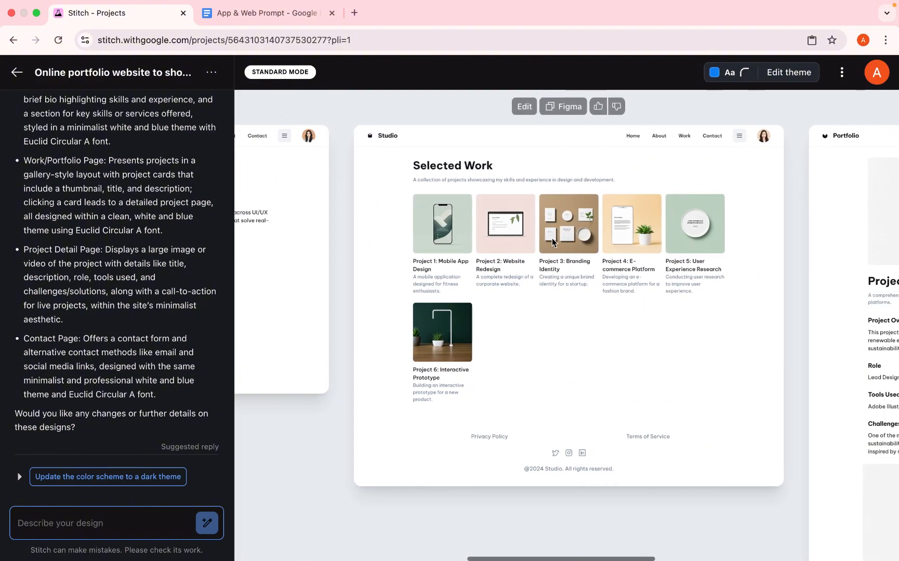
scroll(551, 238, "right", 12)
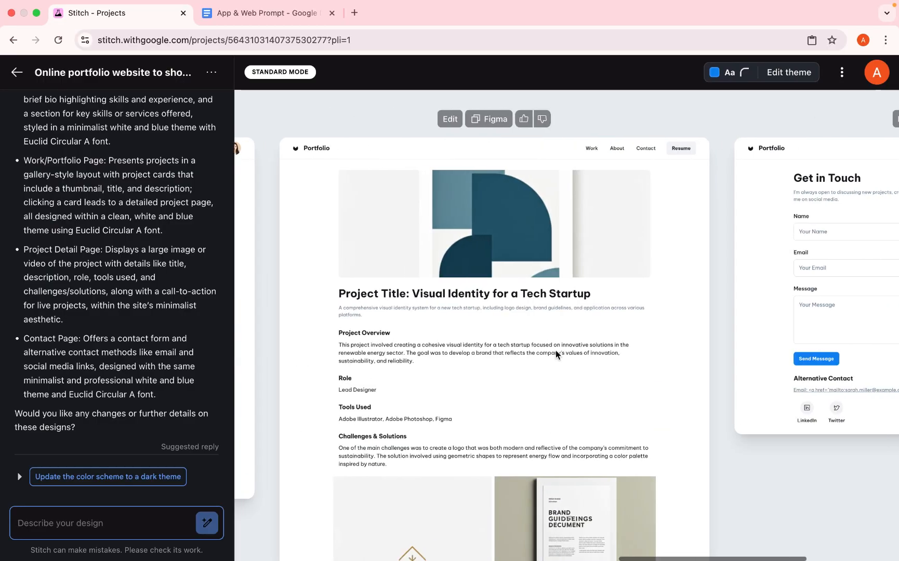
scroll(556, 350, "right", 1)
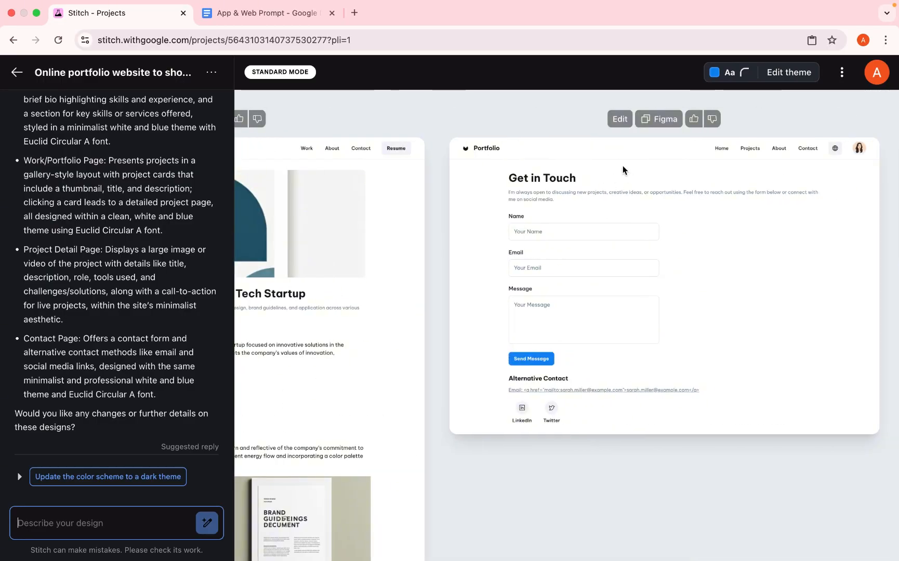
scroll(619, 253, "left", 4)
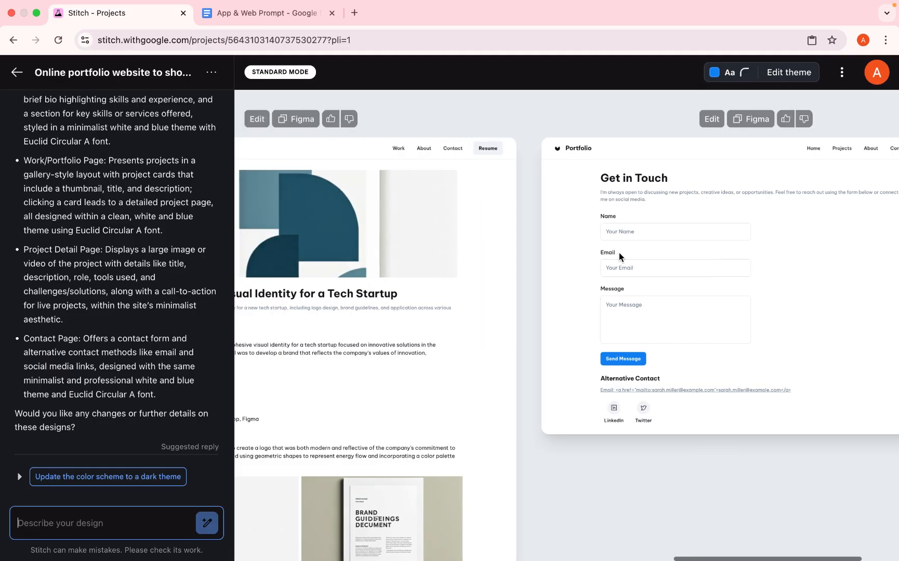
Review the portfolio site again from the Home page through About, Selected Work and Project Detail to the Contact page
scroll(619, 255, "right", 4)
scroll(619, 255, "left", 15)
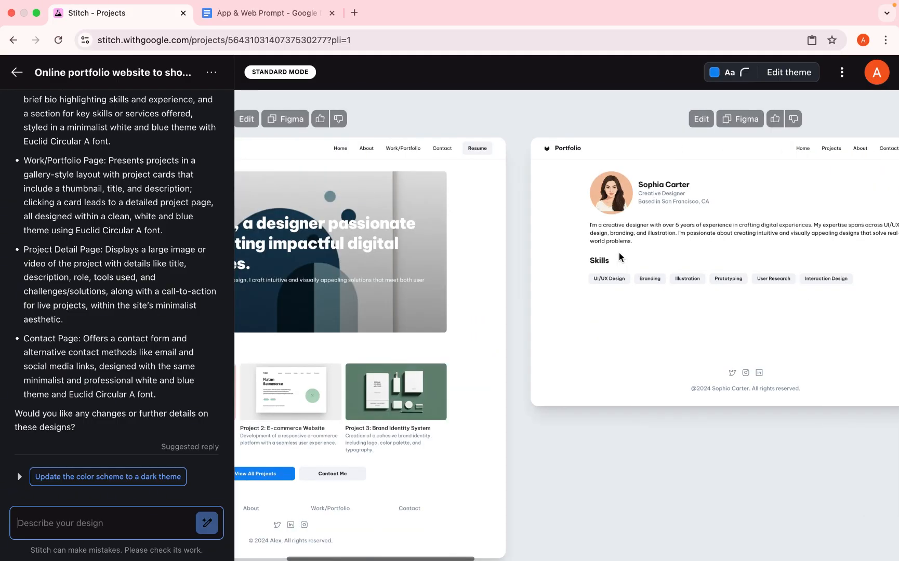
scroll(618, 253, "left", 2)
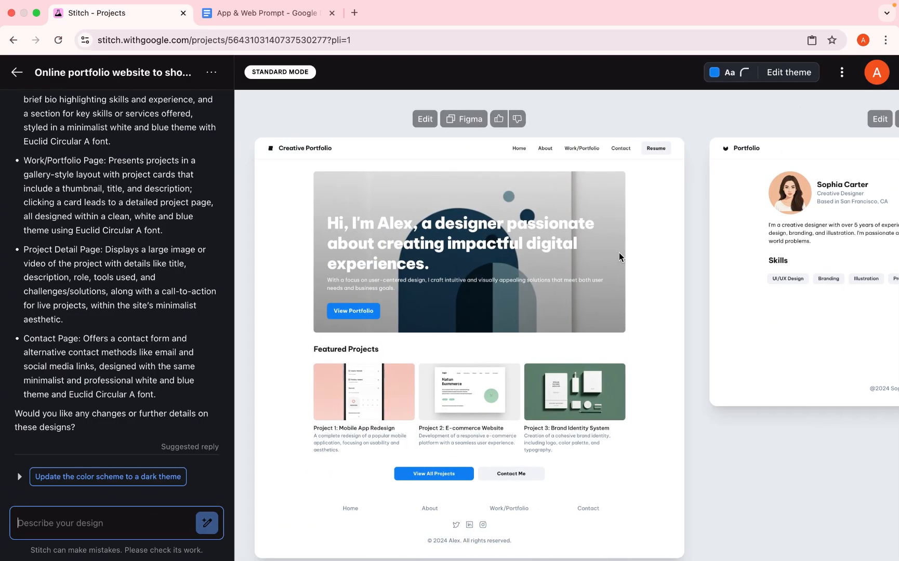
scroll(618, 253, "down", 5)
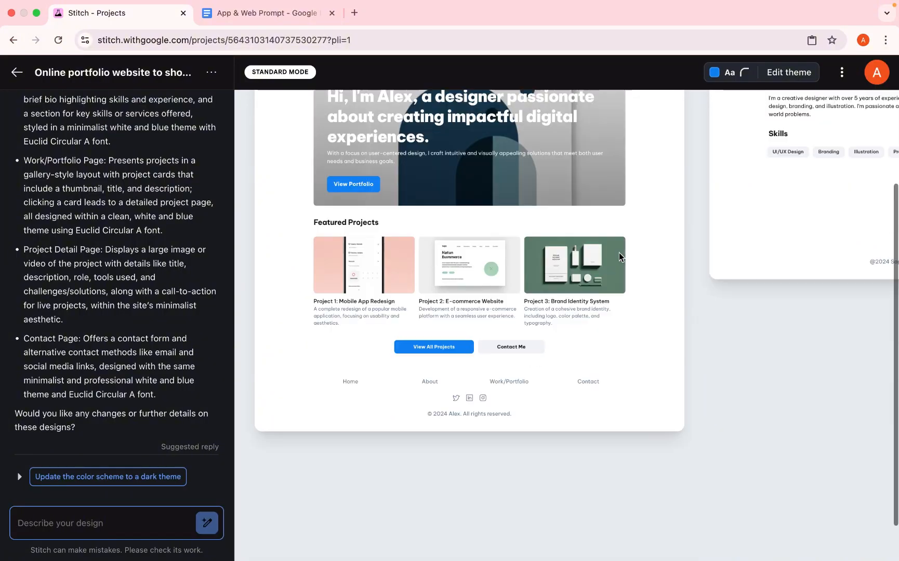
scroll(619, 253, "right", 14)
scroll(618, 253, "up", 3)
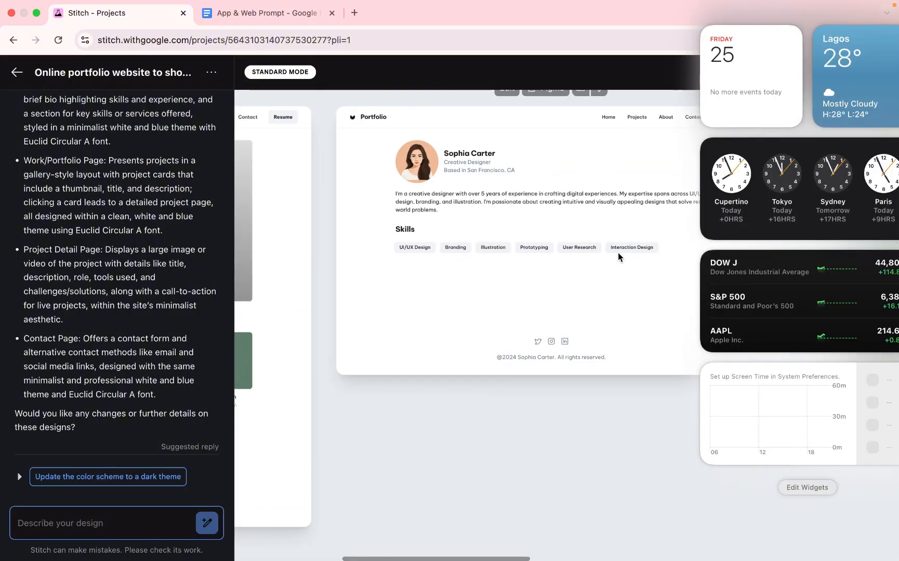
scroll(617, 253, "right", 14)
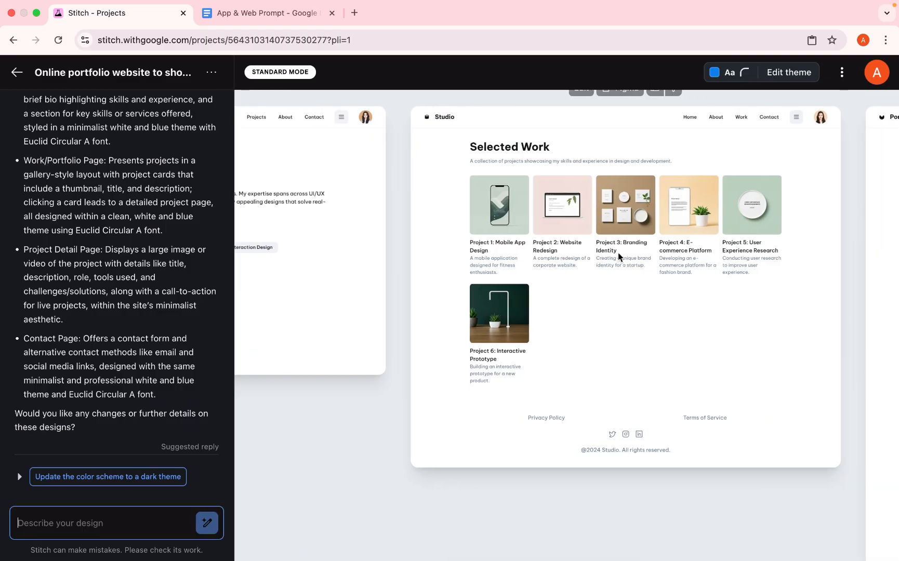
scroll(618, 253, "right", 12)
scroll(619, 256, "right", 12)
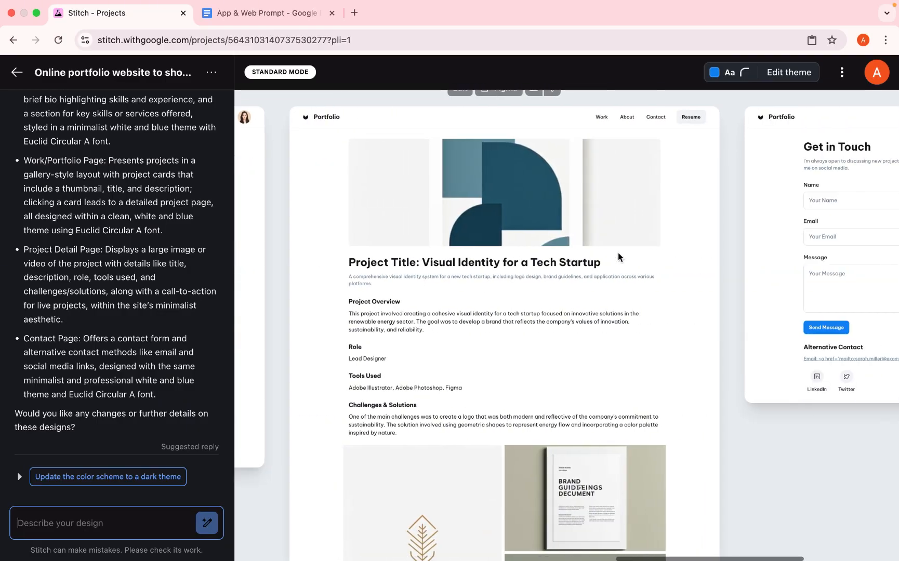
scroll(617, 257, "right", 8)
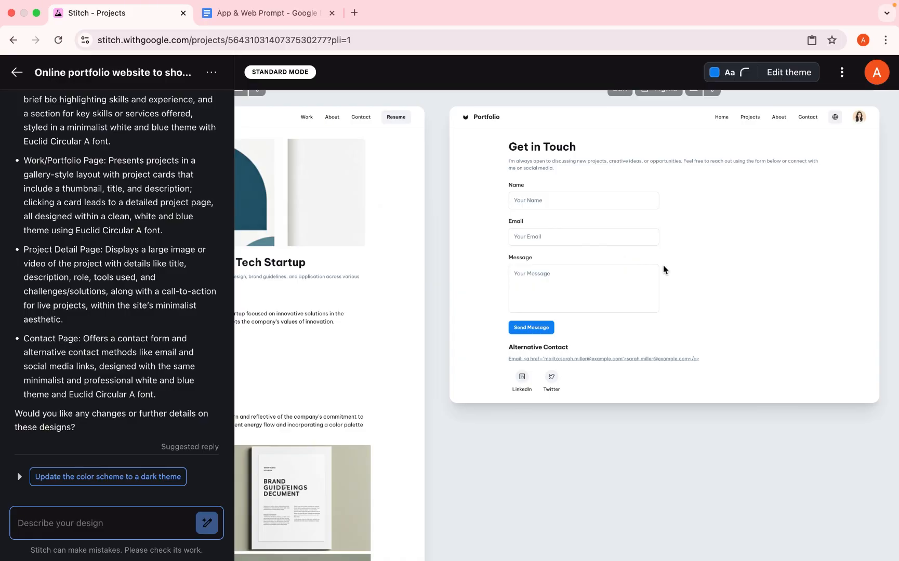
Compare the portfolio pages once more, going back from Contact to Home, forward to Contact, and back to Home
scroll(663, 265, "up", 2)
scroll(663, 265, "left", 5)
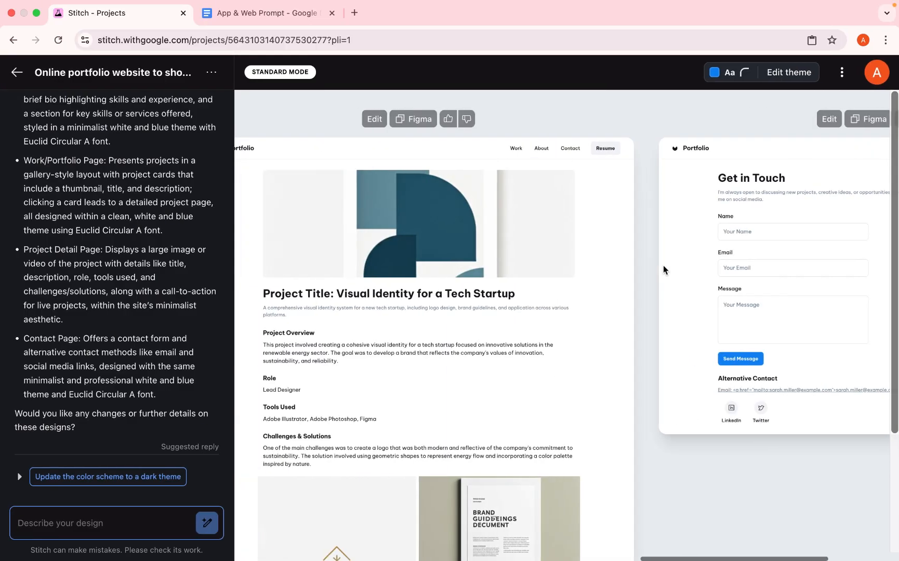
scroll(663, 265, "left", 15)
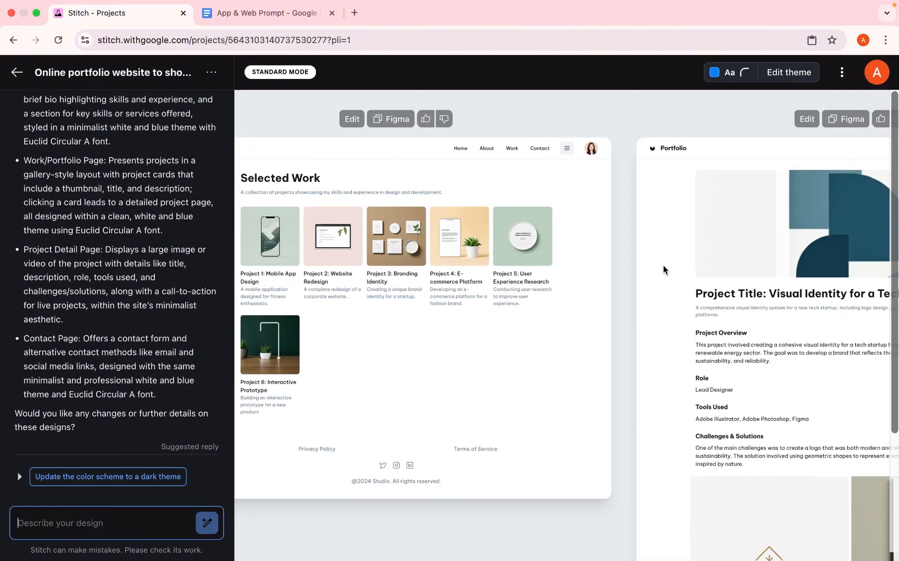
scroll(663, 265, "left", 20)
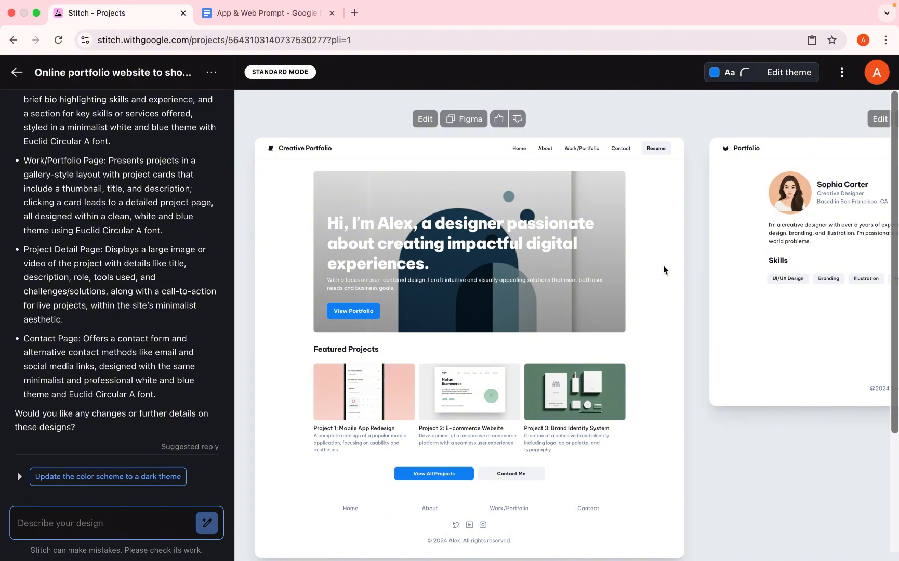
scroll(663, 269, "right", 3)
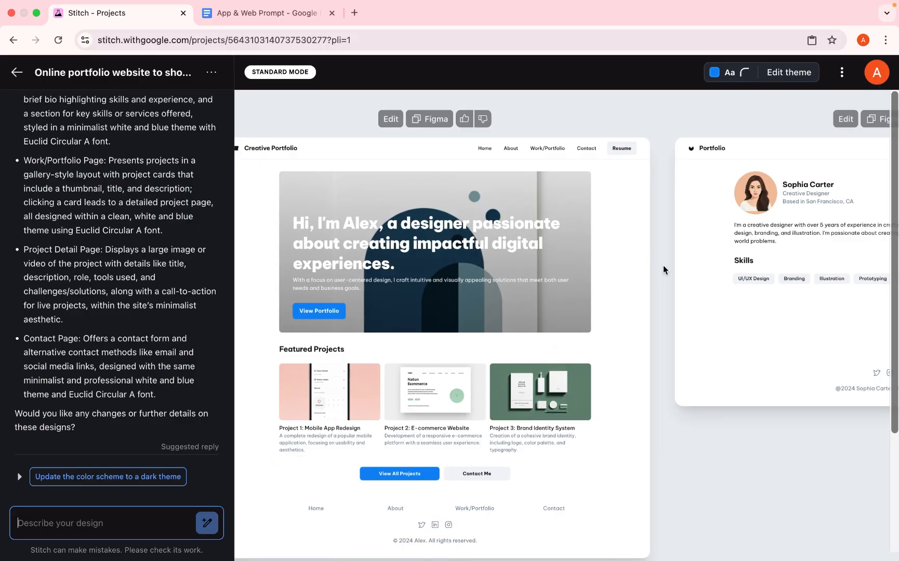
scroll(663, 265, "right", 10)
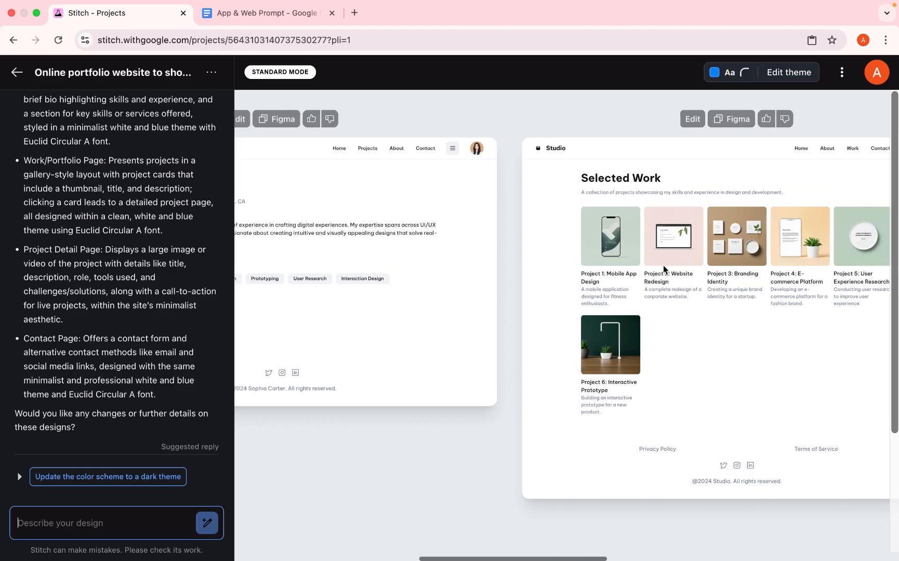
scroll(663, 265, "right", 15)
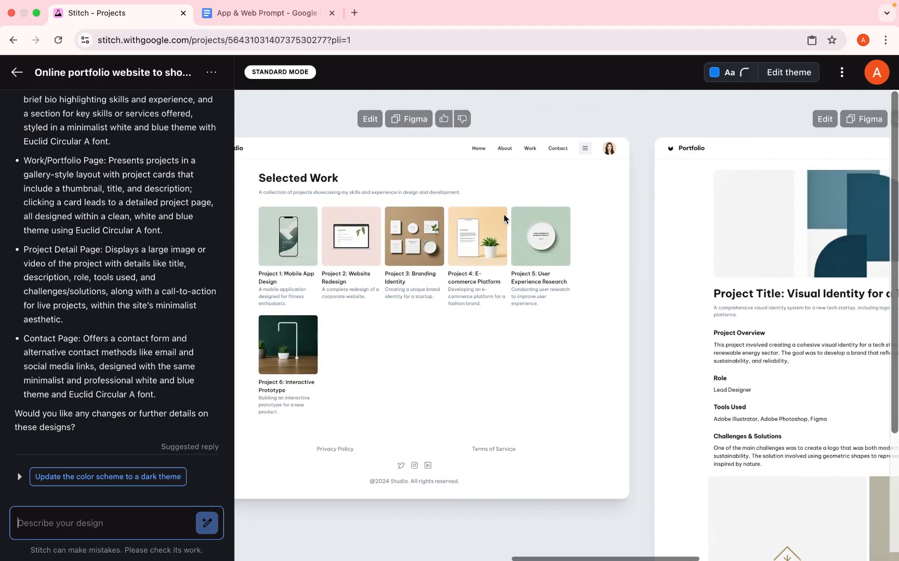
scroll(503, 214, "right", 15)
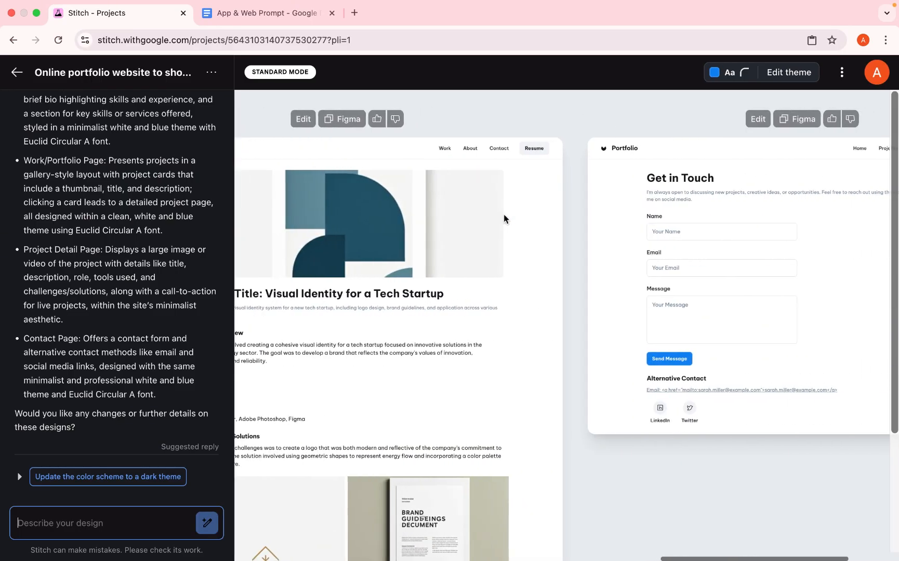
scroll(503, 214, "right", 5)
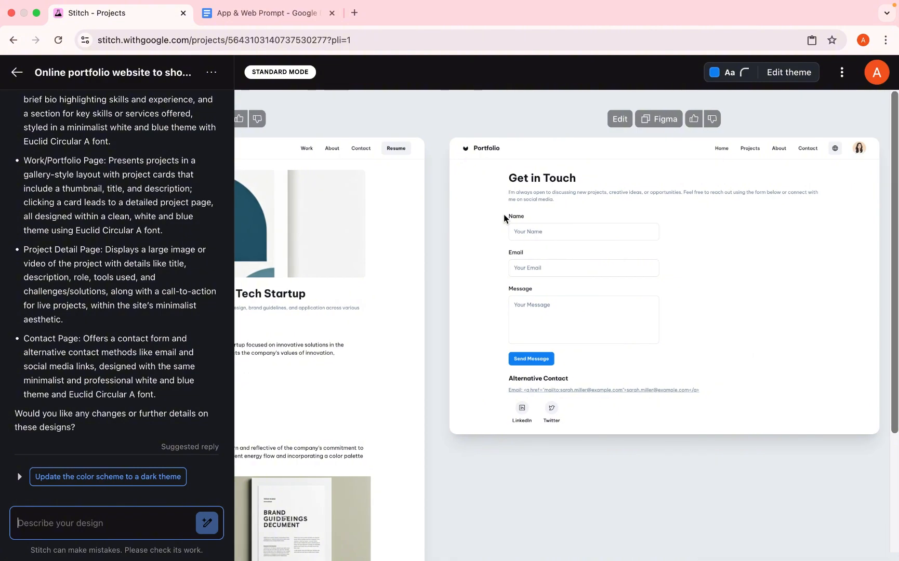
scroll(503, 214, "left", 20)
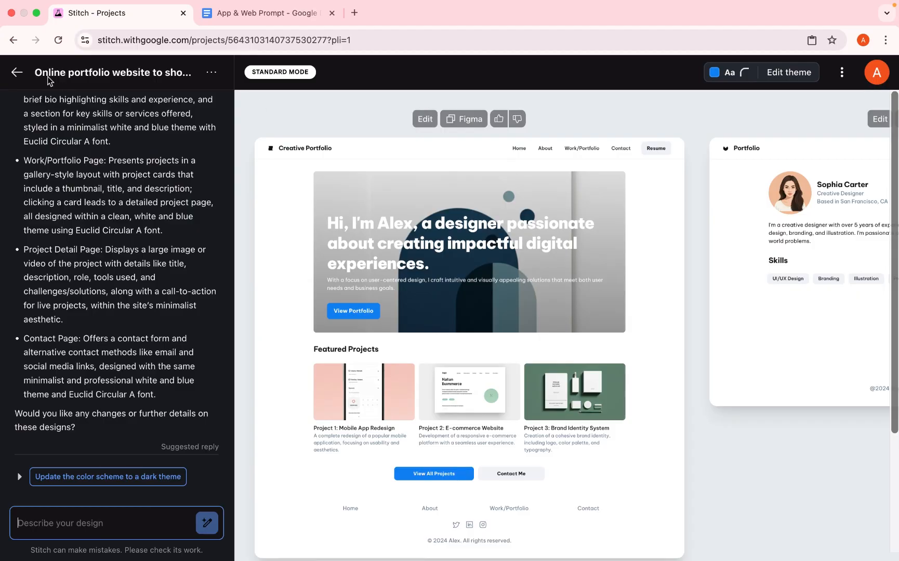
Leave the portfolio project for the new-design page and set the design mode to Experimental Mode
left_click(19, 74)
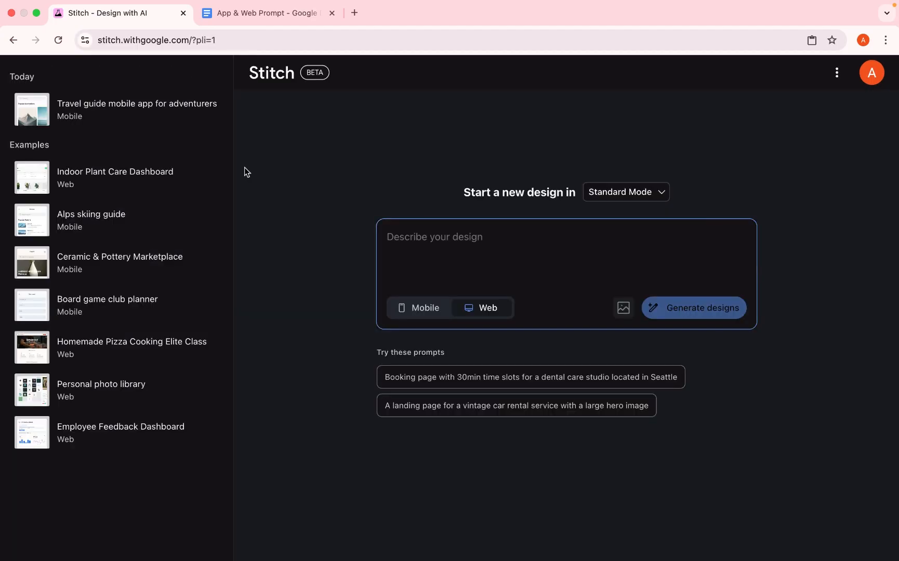
left_click(662, 196)
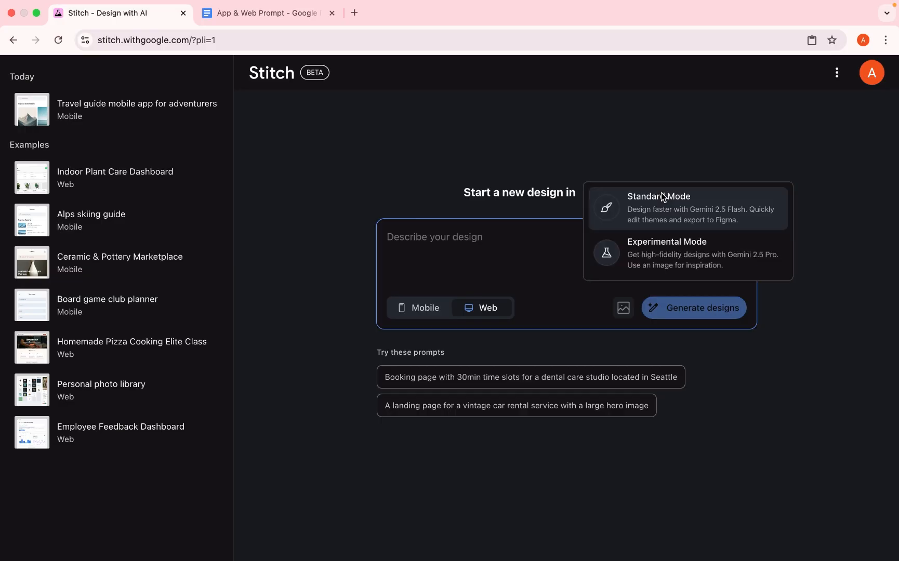
left_click(661, 173)
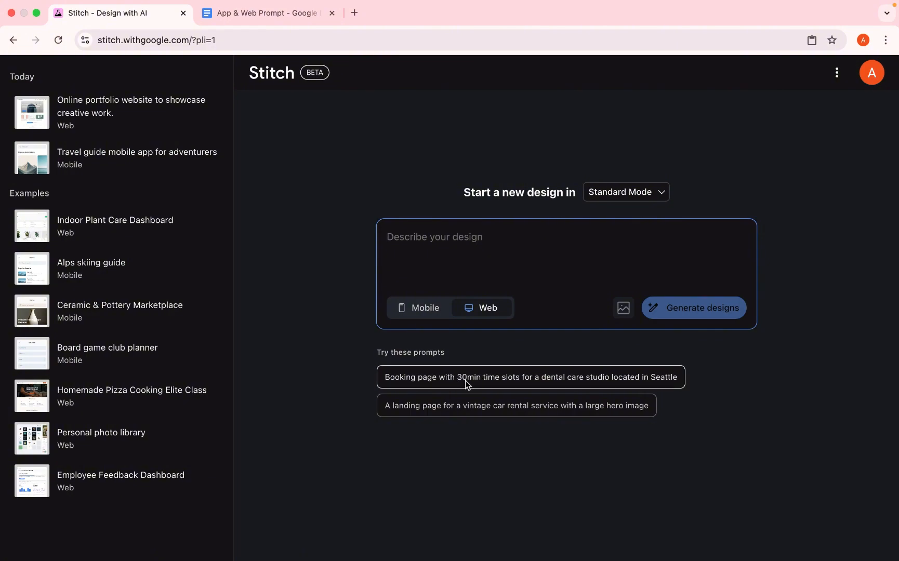
left_click(663, 193)
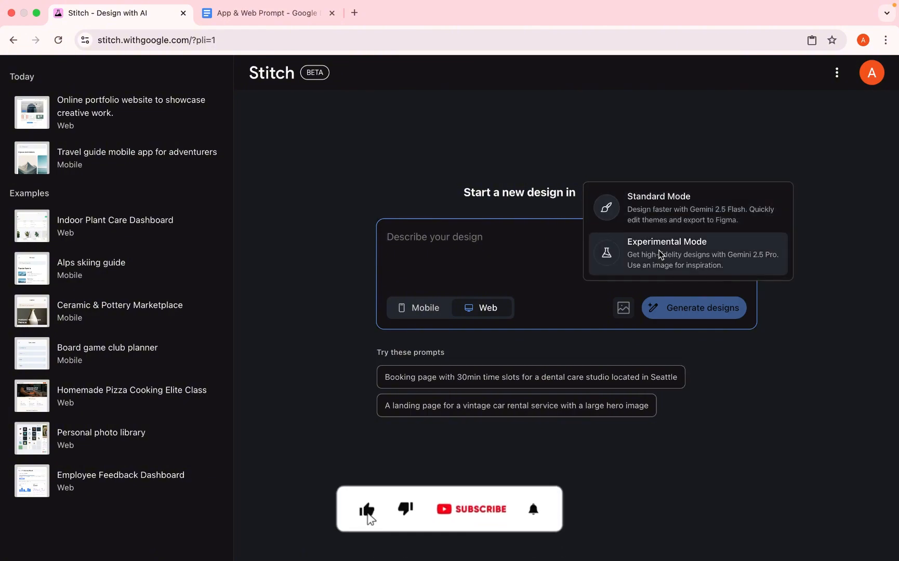
left_click(660, 254)
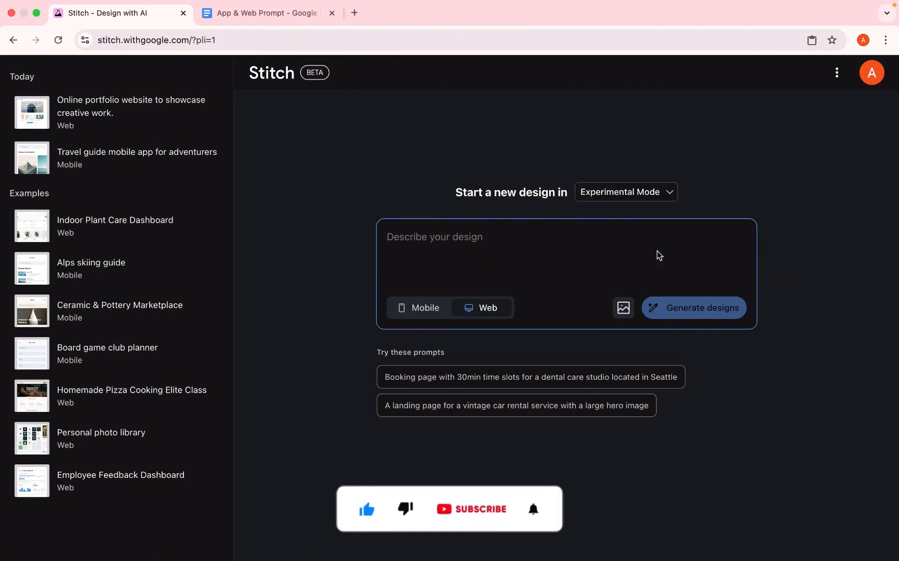
Generate a Mobile design from the suggested prompt for a menstruality tracking app's daily check-in page logging symptoms, mood and energy levels
left_click(433, 311)
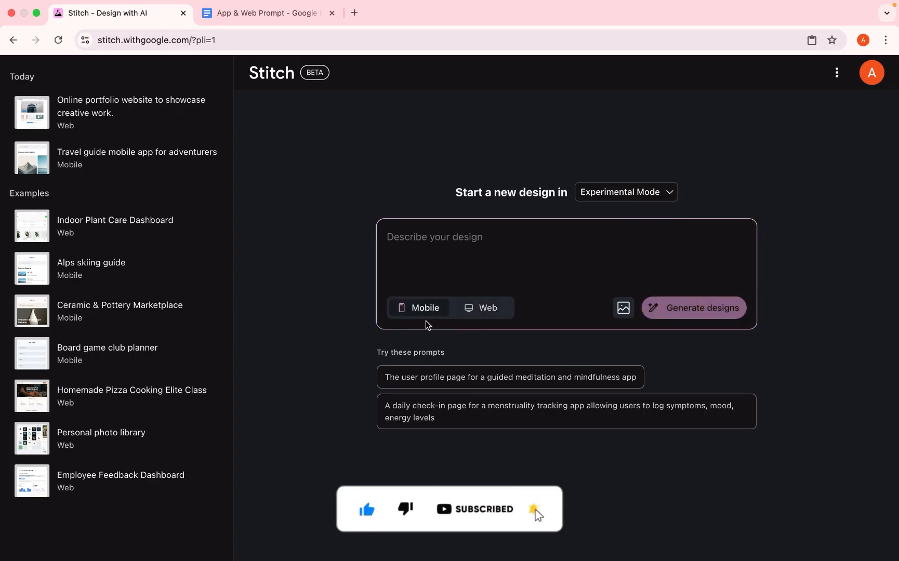
left_click(456, 407)
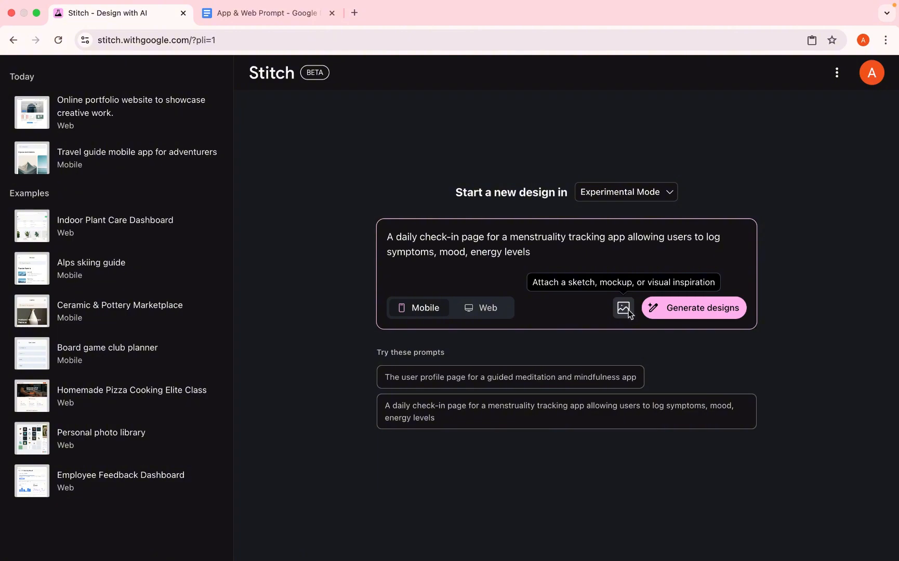
left_click(665, 311)
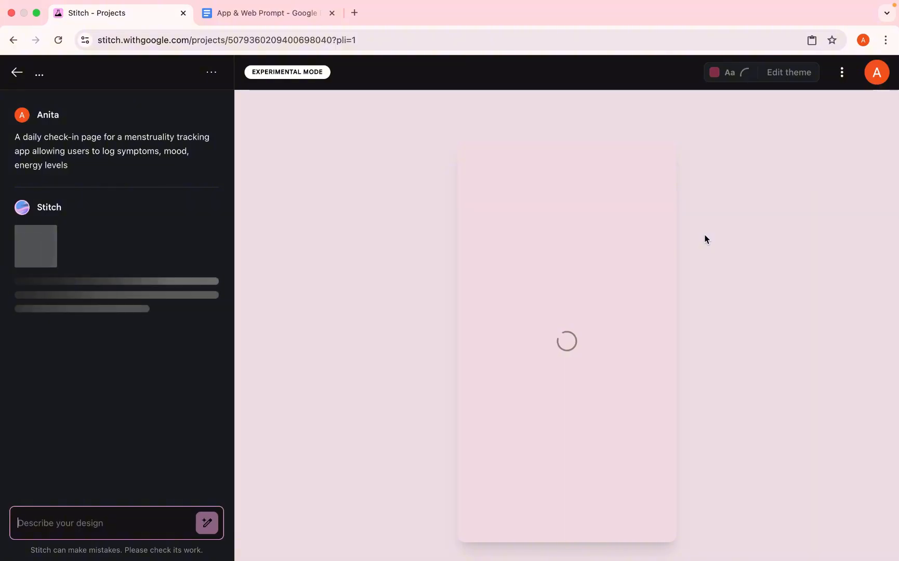
Switch to the App & Web Prompt document in Google Docs and look through its app and website prompts
left_click(276, 19)
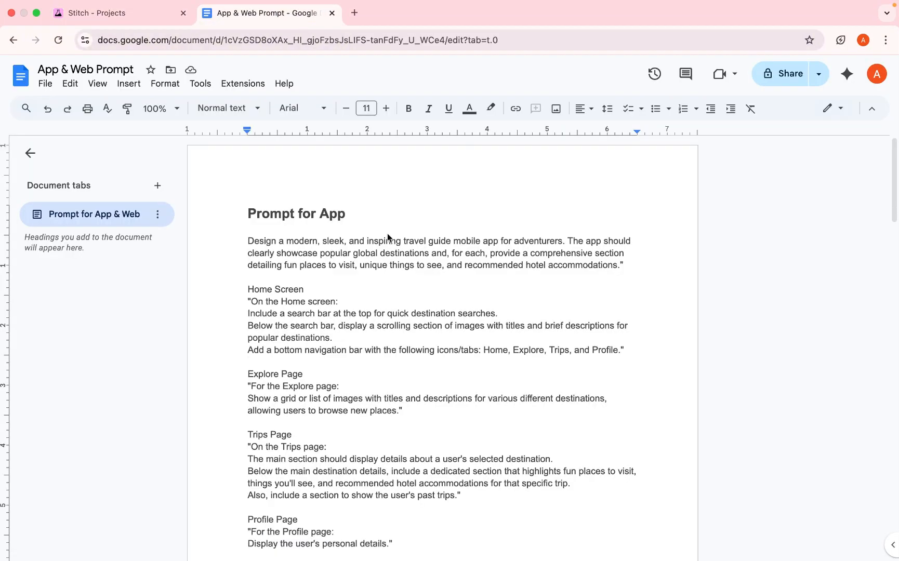
scroll(407, 344, "down", 8)
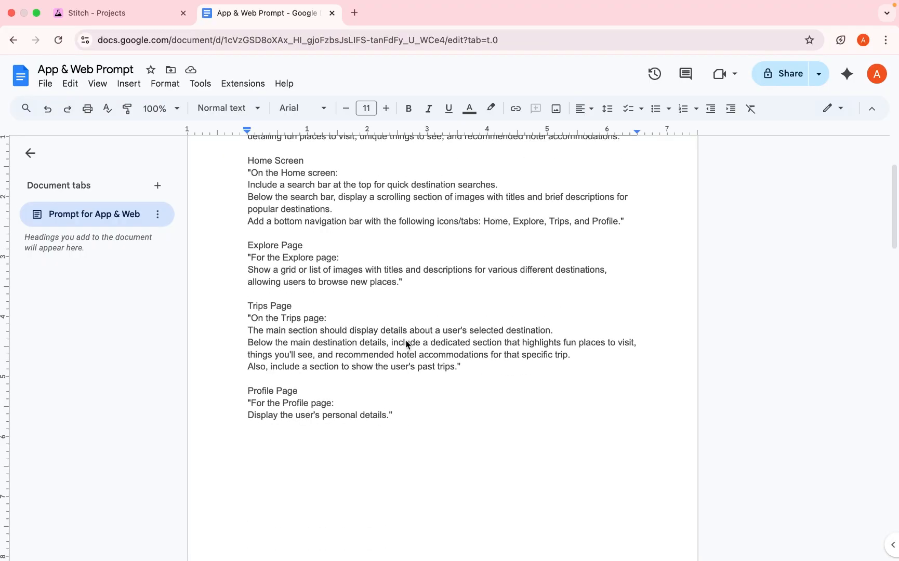
scroll(407, 344, "down", 8)
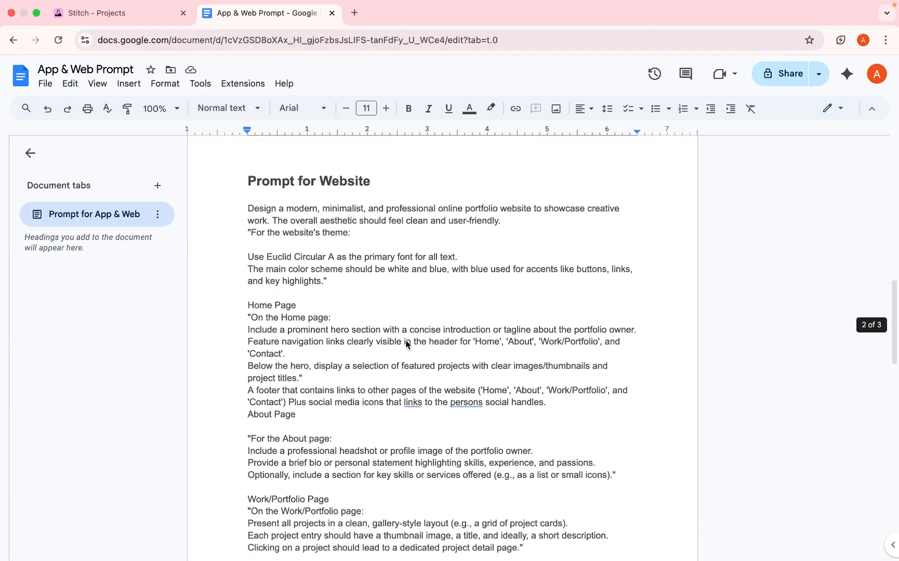
scroll(406, 344, "down", 7)
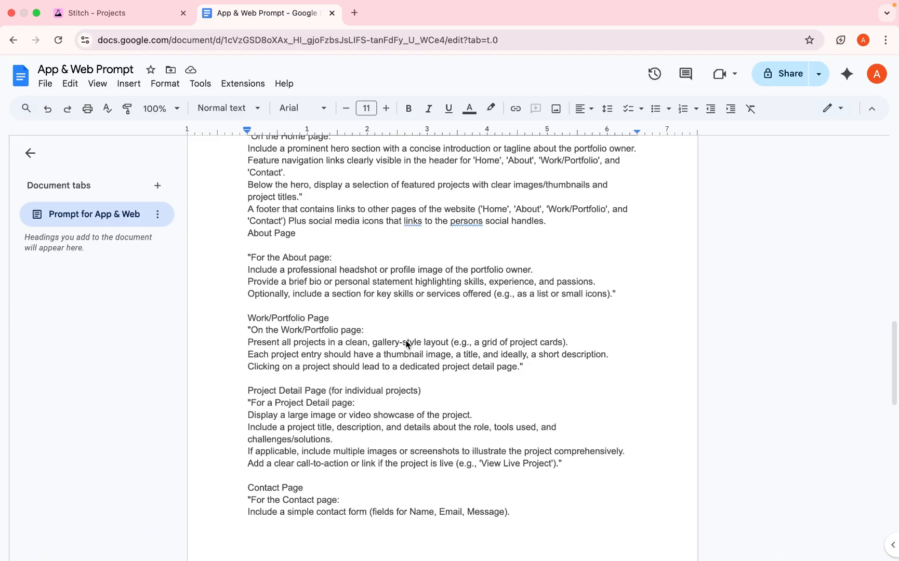
scroll(406, 345, "down", 10)
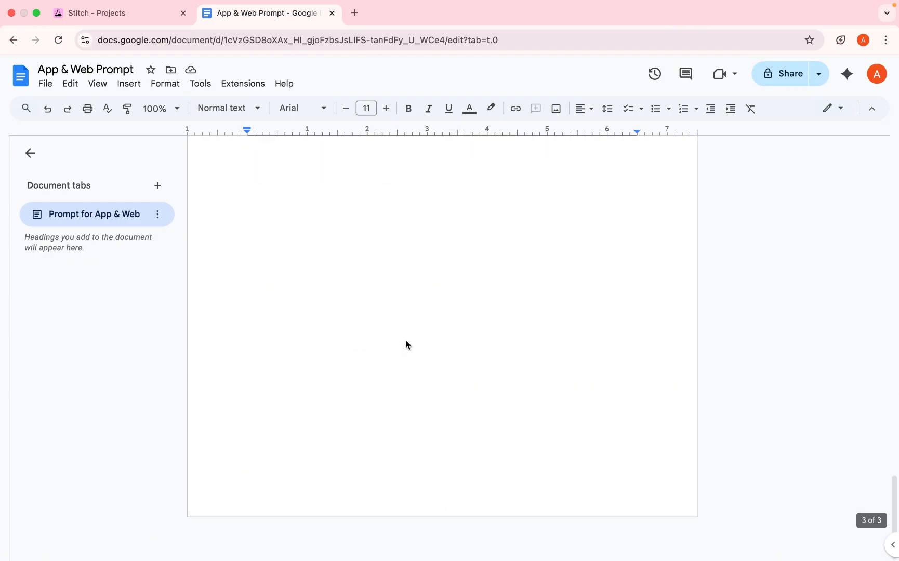
scroll(407, 344, "up", 10)
scroll(407, 344, "up", 20)
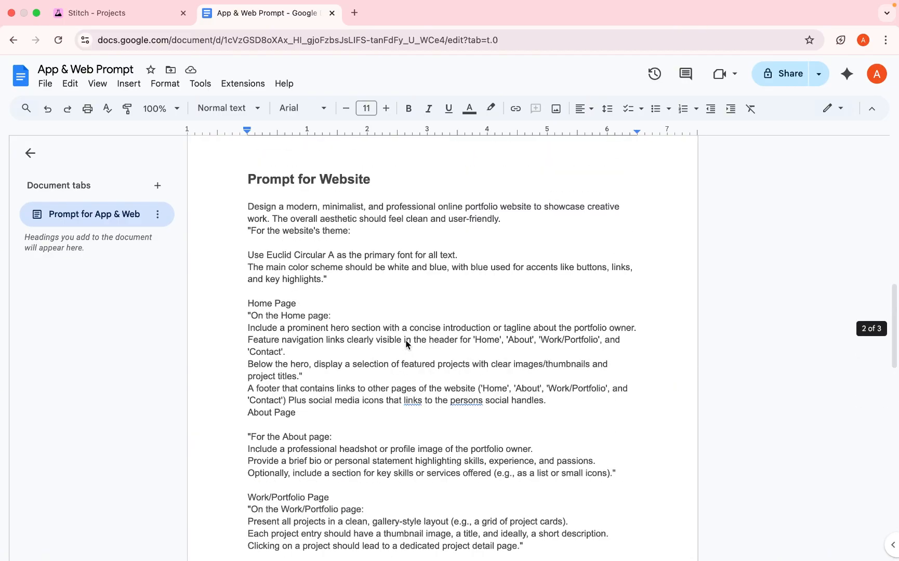
Switch back to Stitch, examine the generated Daily Check-in screen's symptoms, mood and energy level sections, and open its preview
left_click(123, 21)
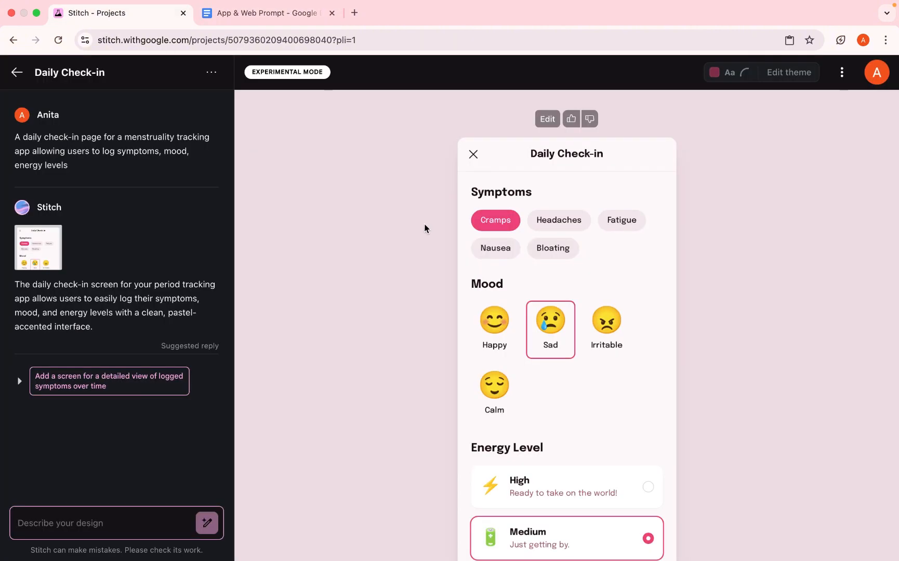
scroll(425, 223, "down", 1)
scroll(424, 224, "up", 1)
scroll(425, 228, "down", 1)
scroll(424, 228, "up", 1)
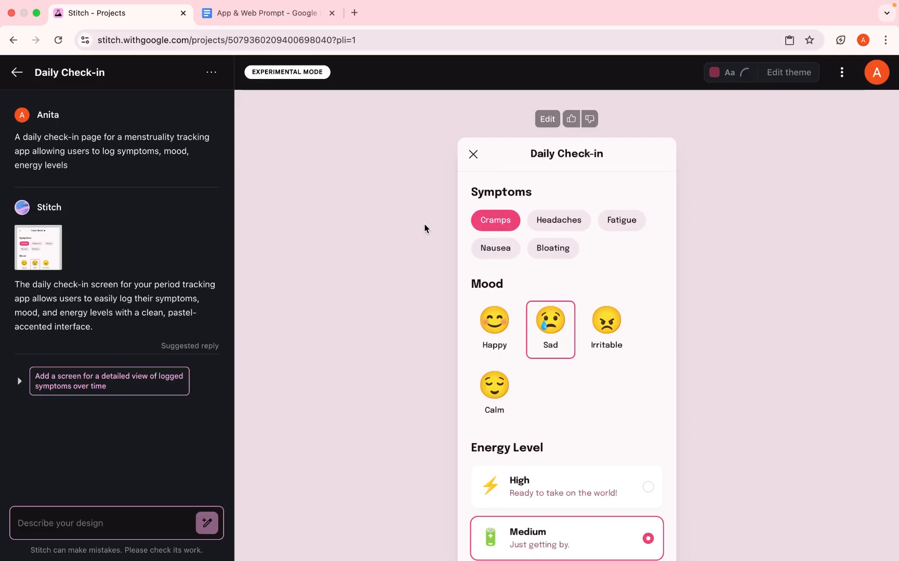
scroll(557, 242, "down", 1)
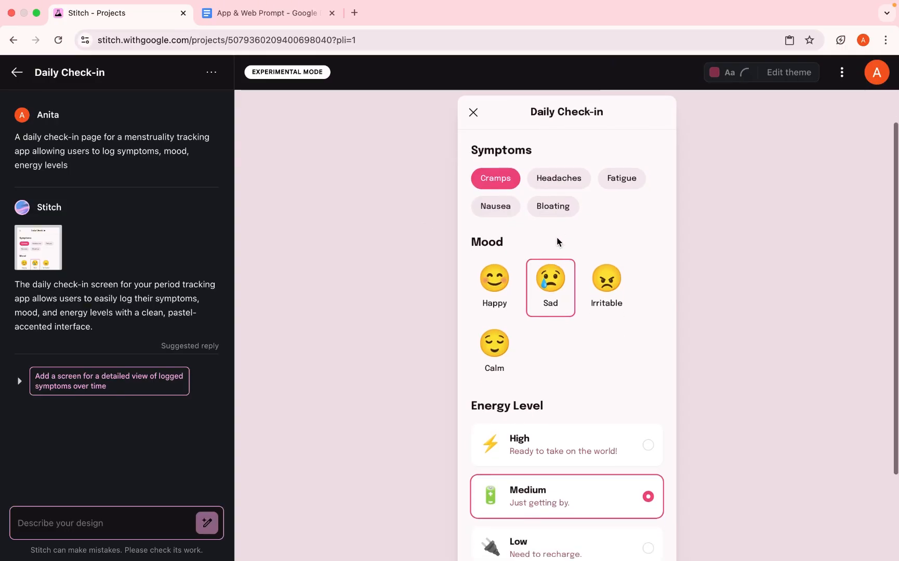
scroll(557, 242, "up", 1)
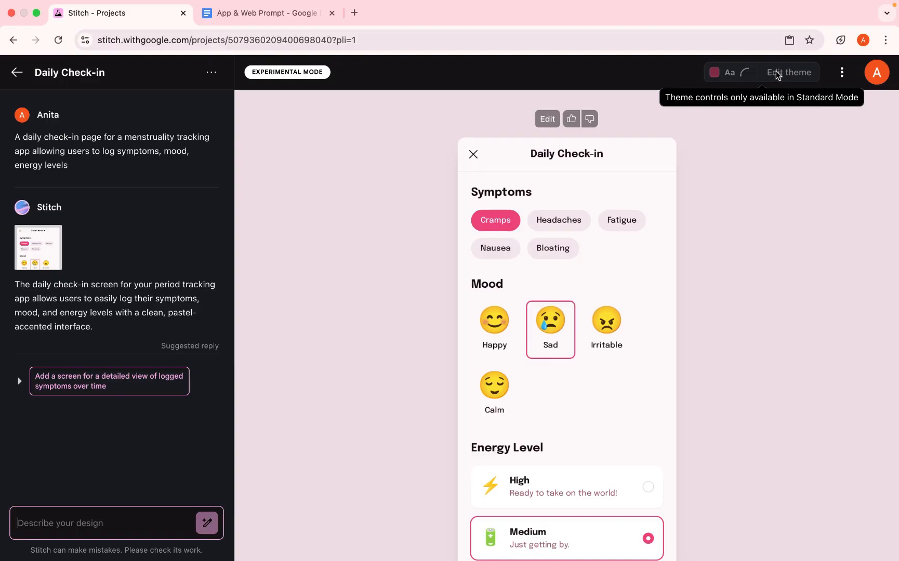
left_click(637, 251)
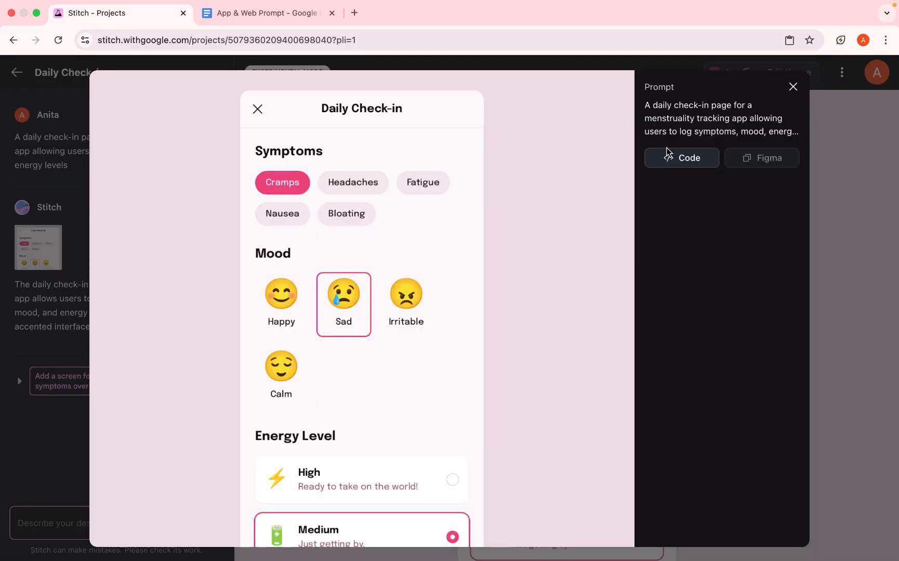
View the Daily Check-in screen's HTML code, close the preview, and look over the full design down to its Save Check-in button and navigation bar
left_click(690, 158)
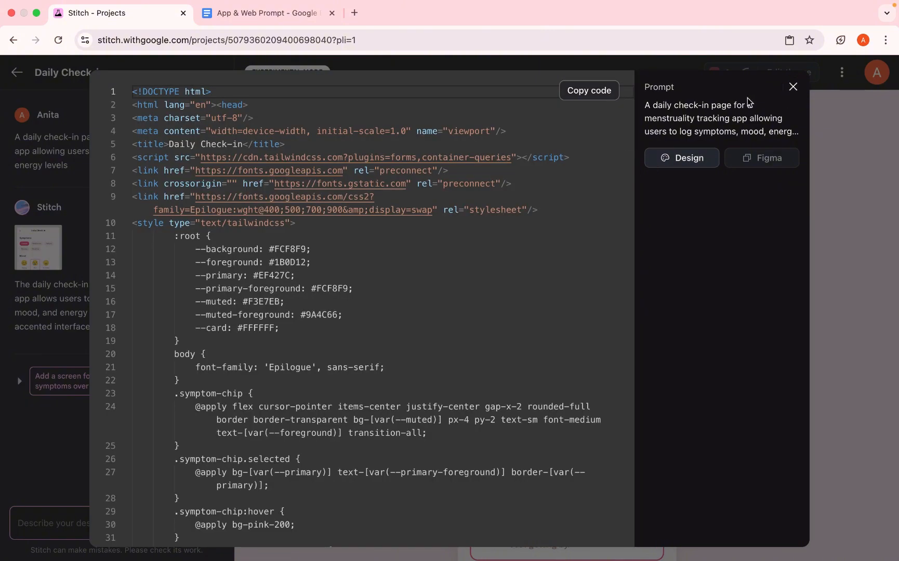
left_click(793, 86)
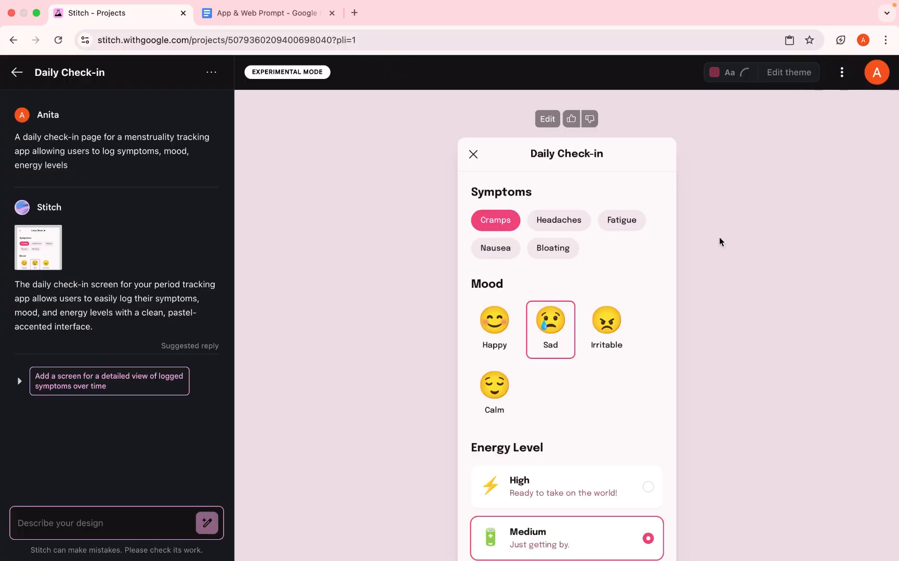
scroll(701, 220, "down", 3)
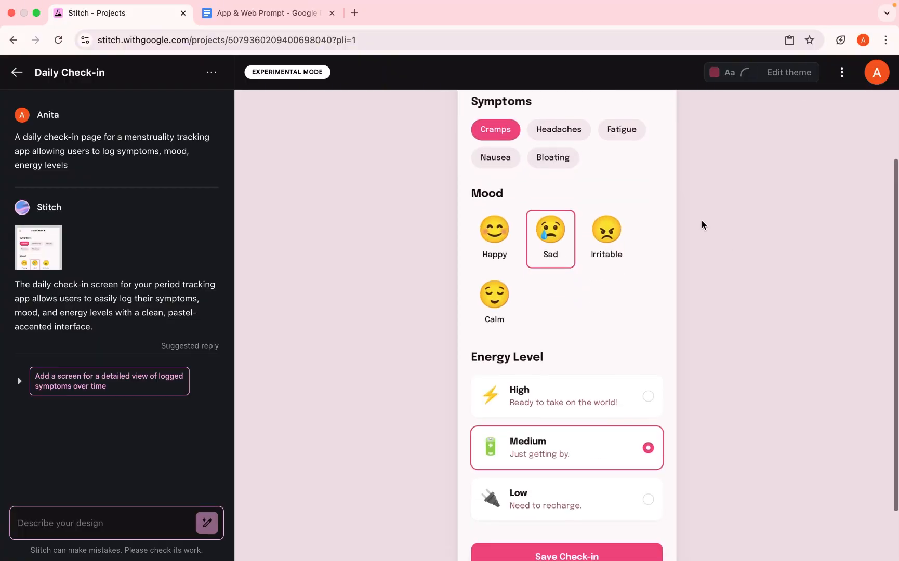
scroll(618, 237, "up", 3)
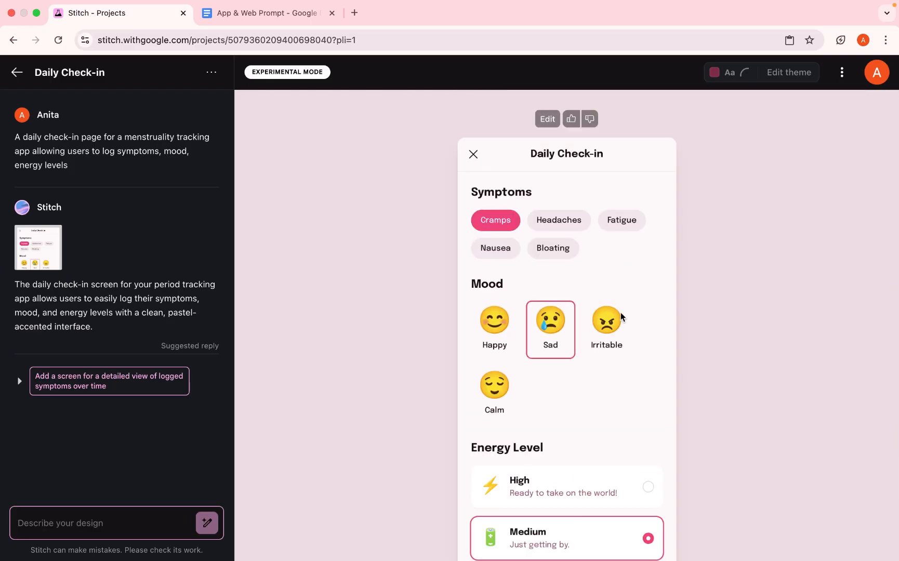
scroll(620, 312, "down", 3)
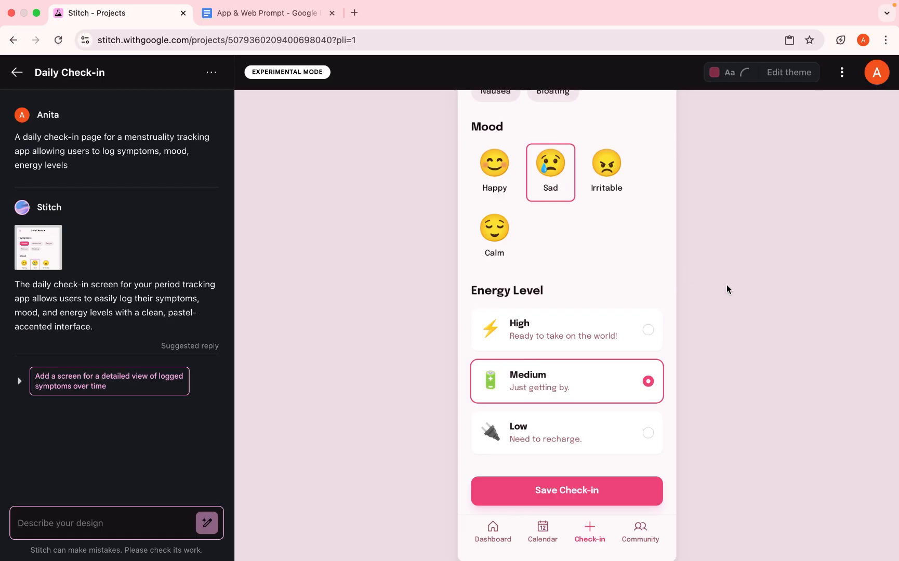
scroll(726, 284, "up", 5)
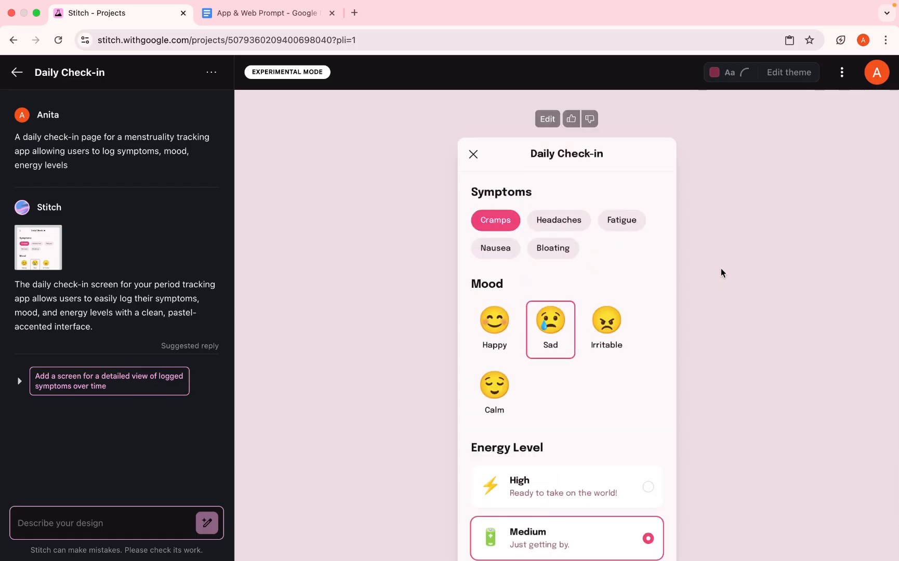